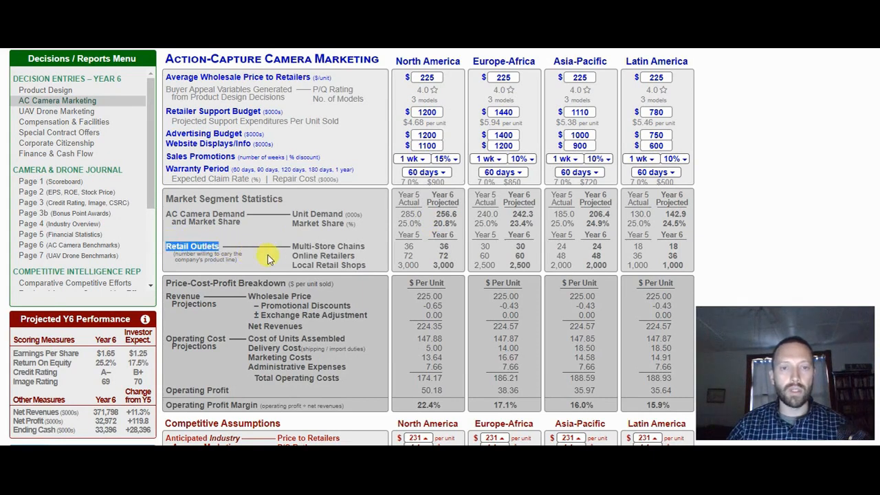
Set North America's camera retailer support budget to 6000 and review its projected market share, retail outlets and operating costs.
left_click(438, 114)
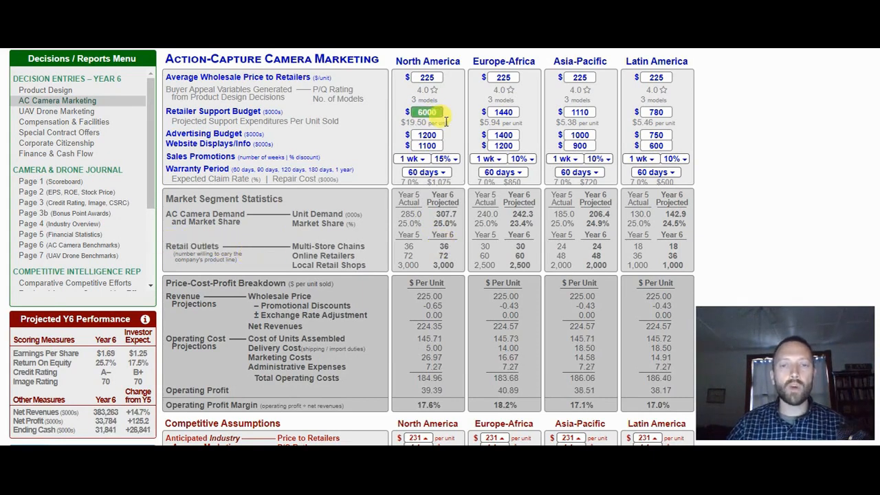
left_click(440, 199)
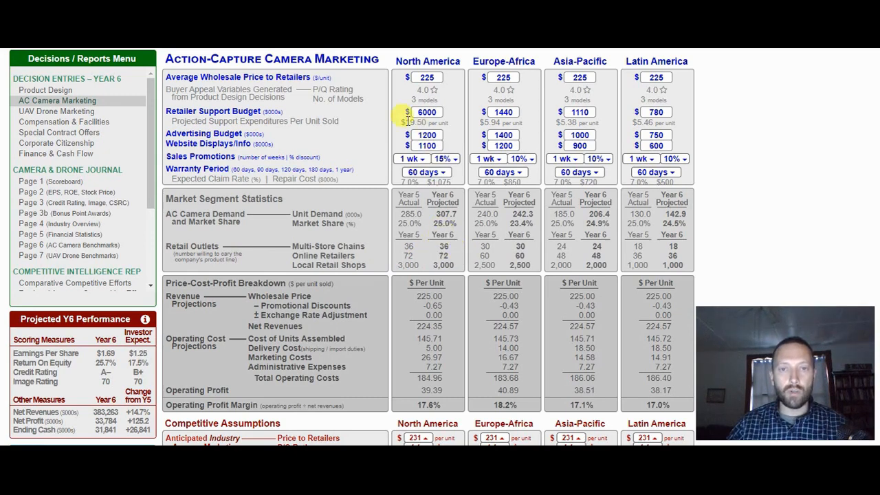
left_click_drag(452, 264, 434, 235)
left_click(443, 256)
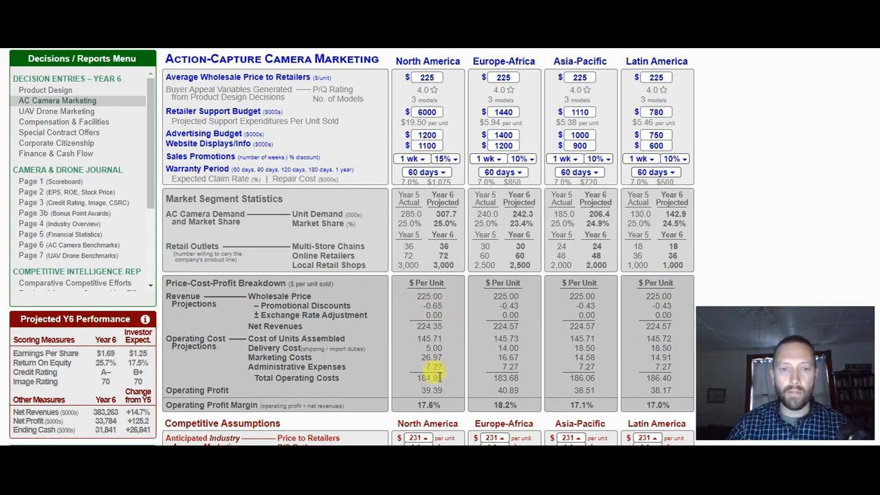
left_click_drag(415, 377, 447, 393)
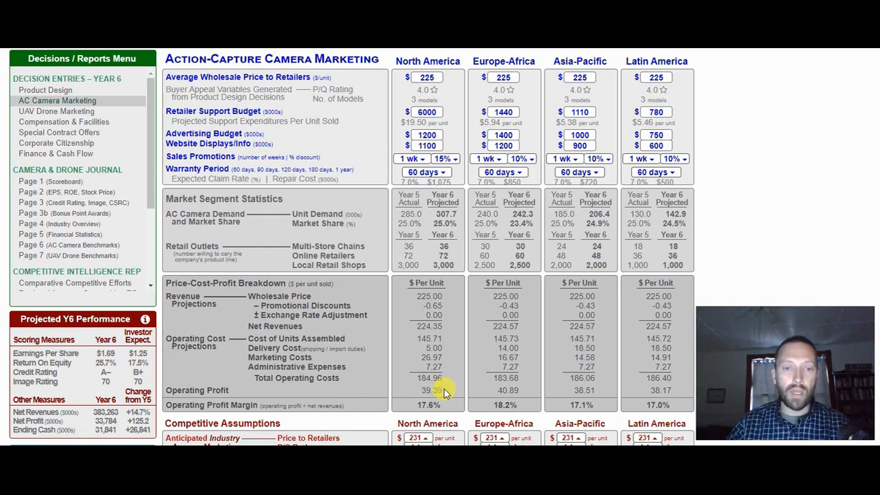
left_click(445, 357)
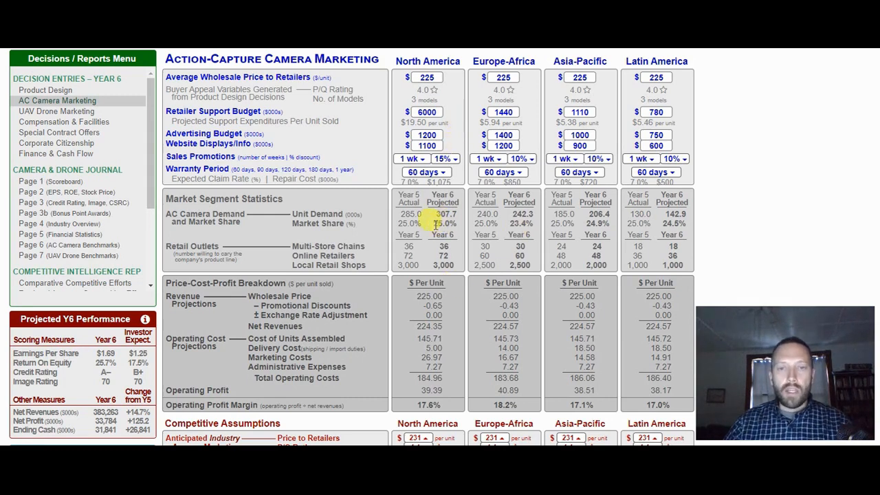
left_click_drag(460, 227, 443, 222)
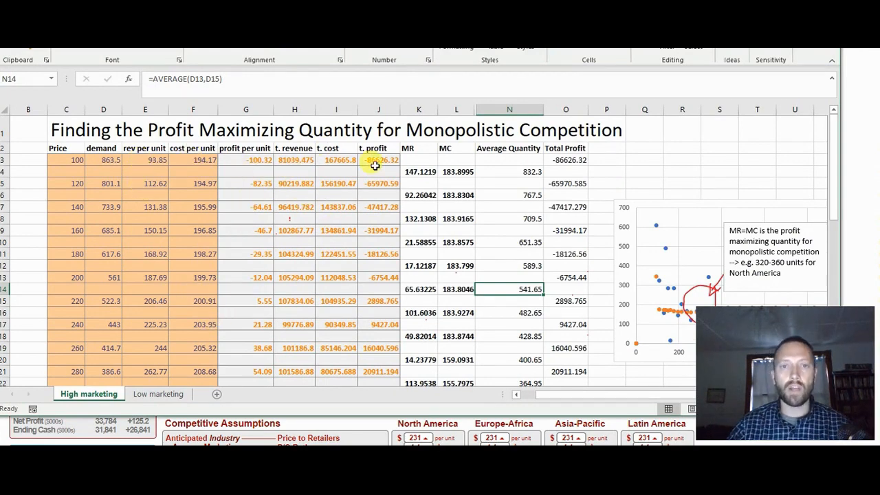
In the Excel workbook's High marketing sheet, examine the first marginal revenue and marginal cost formulas and the price entries behind them.
left_click(415, 171)
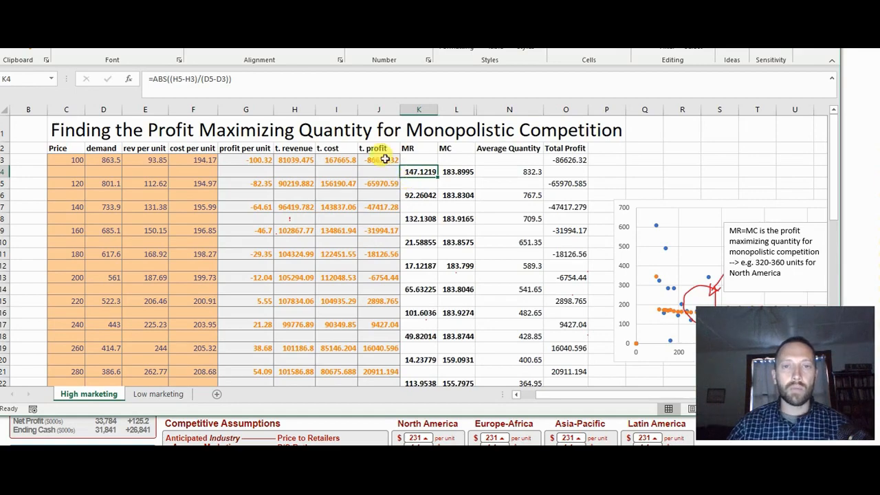
left_click(66, 160)
left_click(68, 183)
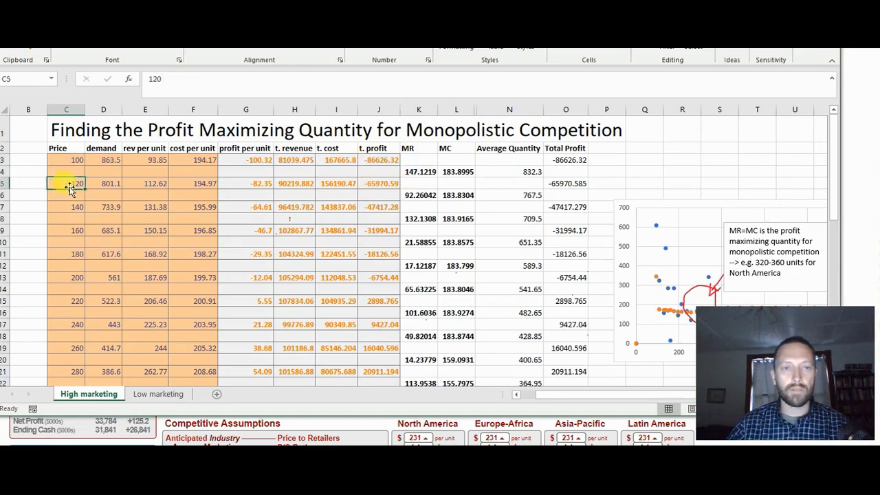
left_click(457, 171)
left_click(69, 183)
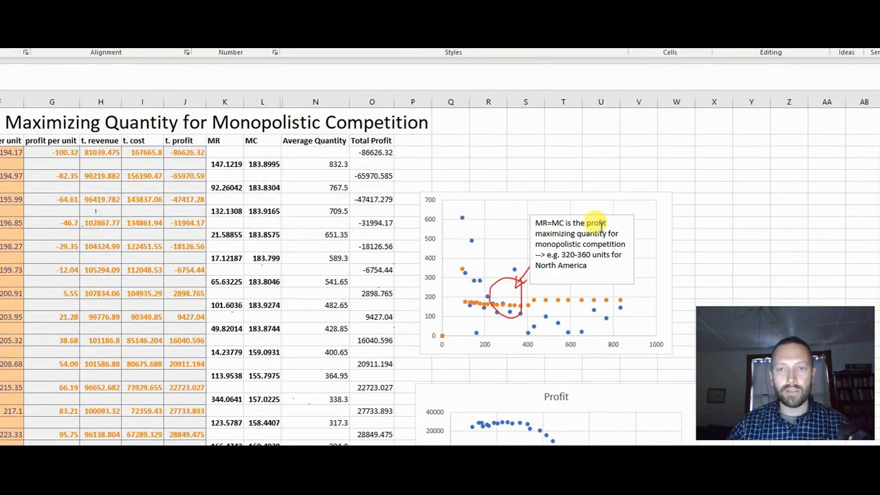
Review the chart note about MR=MC and the 320-360 unit profit-maximizing quantity for North America.
left_click(578, 233)
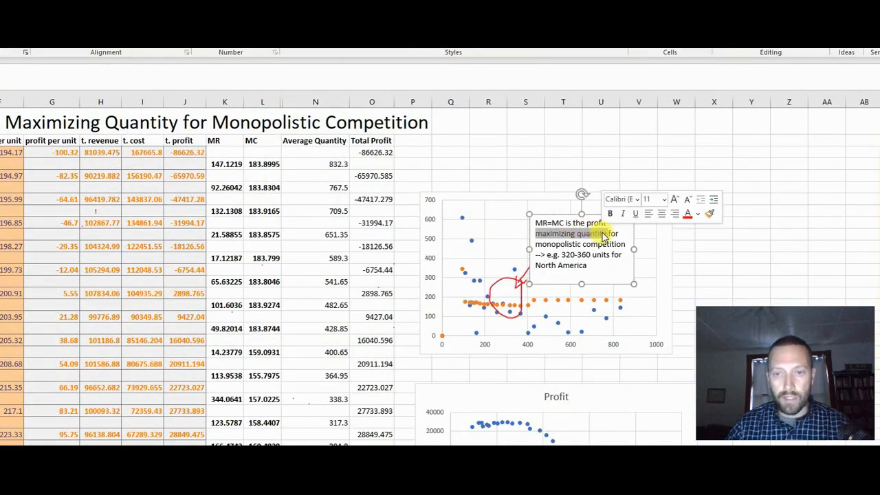
left_click_drag(578, 234, 607, 237)
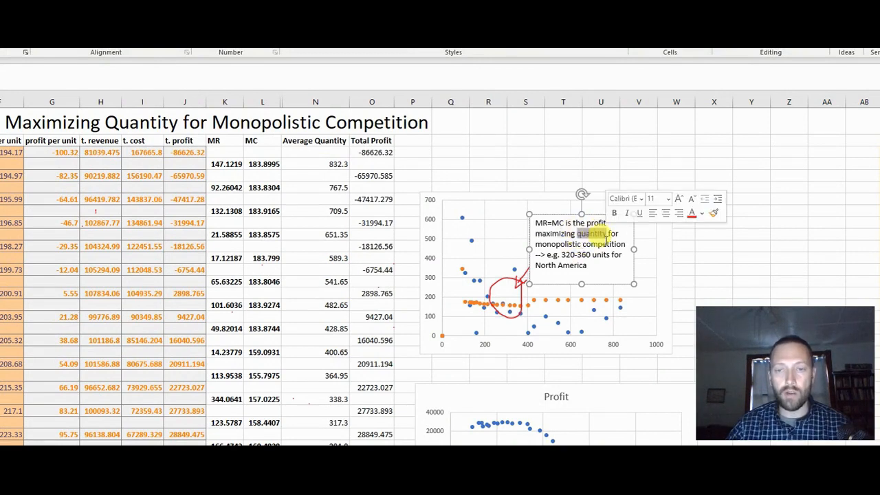
left_click(600, 242)
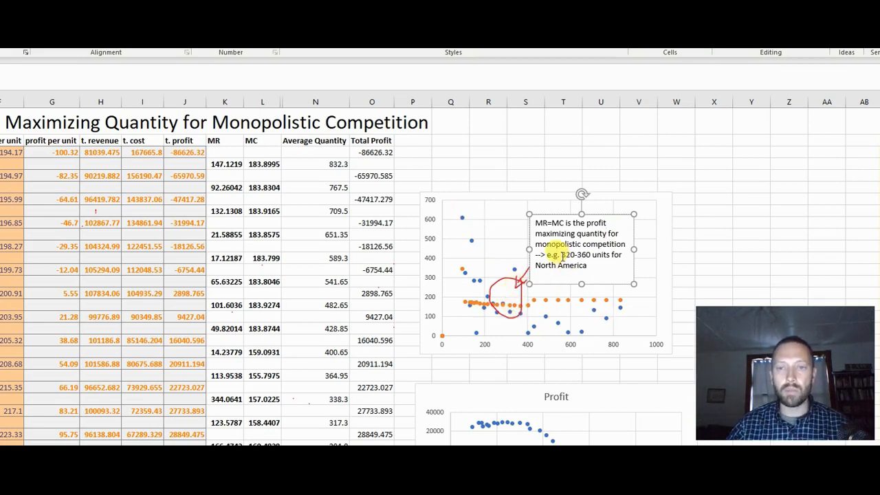
left_click_drag(562, 255, 590, 255)
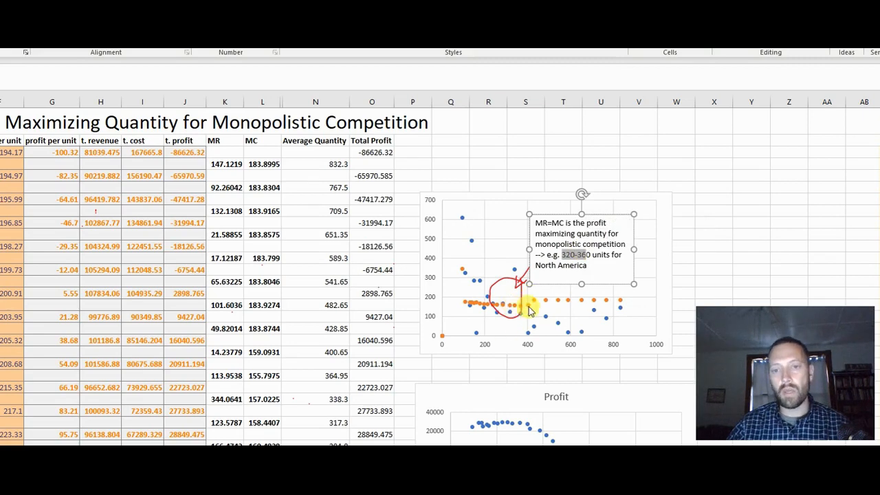
left_click(512, 154)
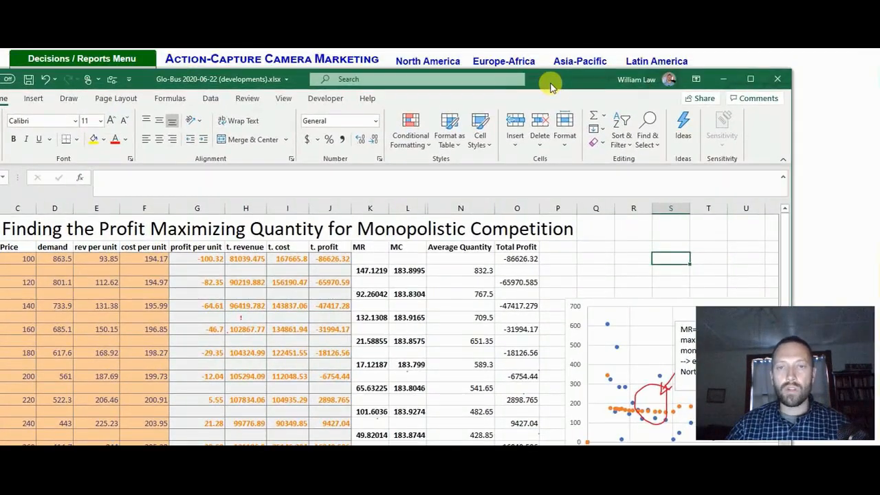
Switch back to the GLO-BUS camera marketing page and set North America's retailer support budget to 1200.
left_click(723, 79)
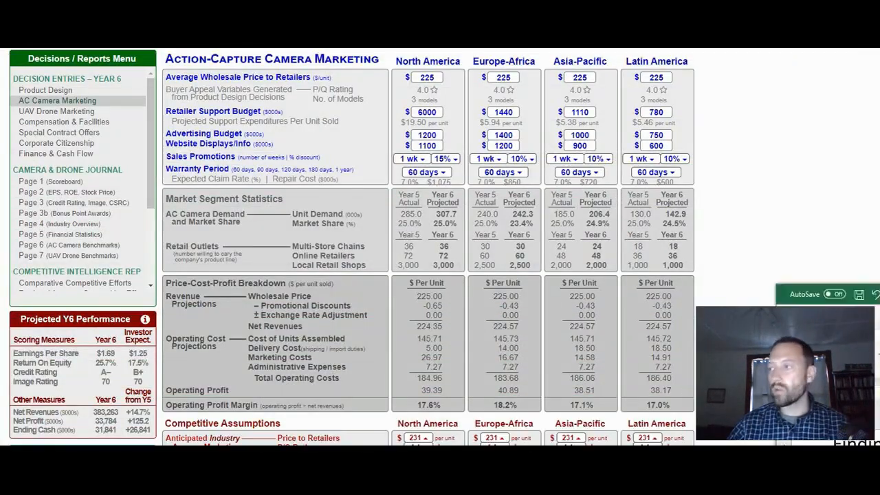
double_click(417, 112)
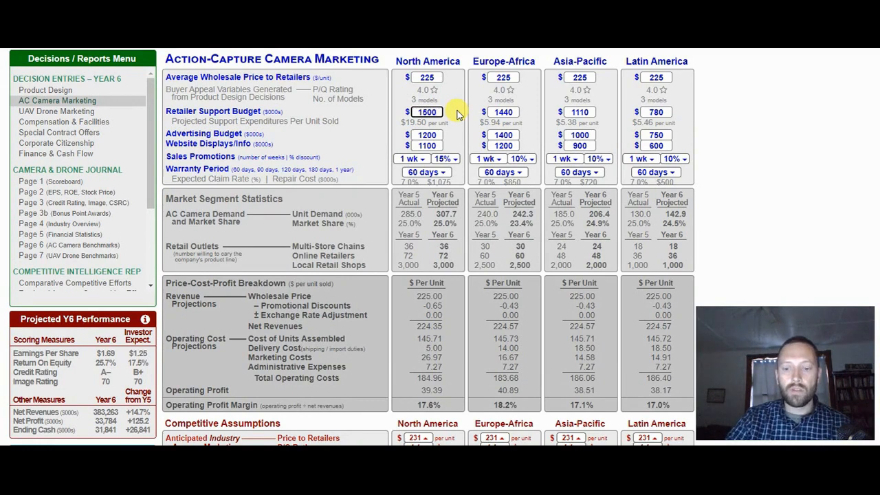
key("Return")
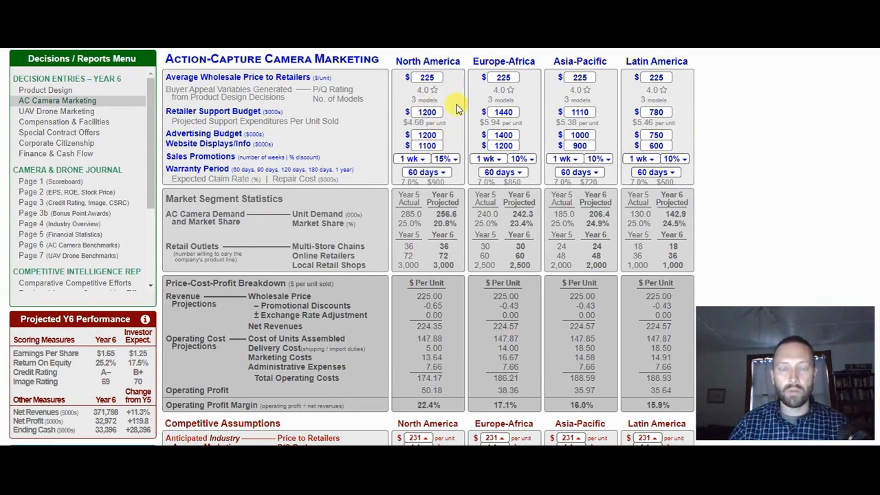
left_click_drag(166, 77, 345, 81)
left_click(346, 81)
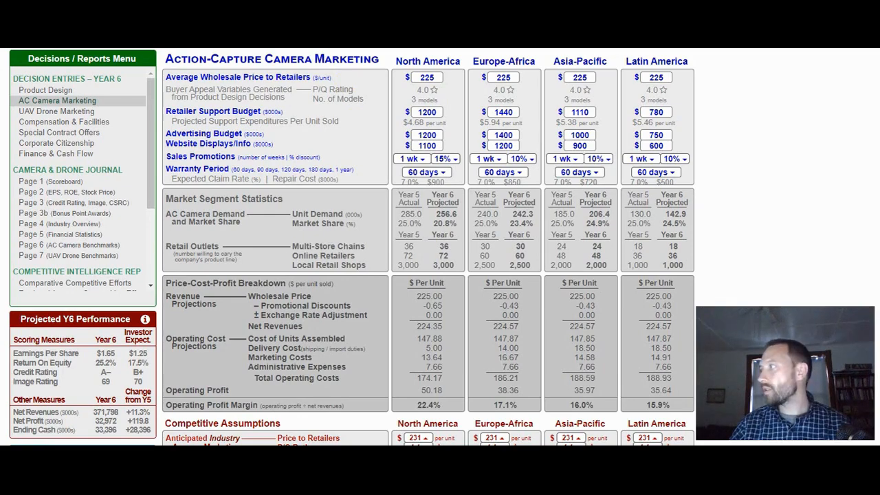
Examine the Profit chart in the Excel workbook, and the projected Year 6 image rating back in GLO-BUS.
key("alt+Tab")
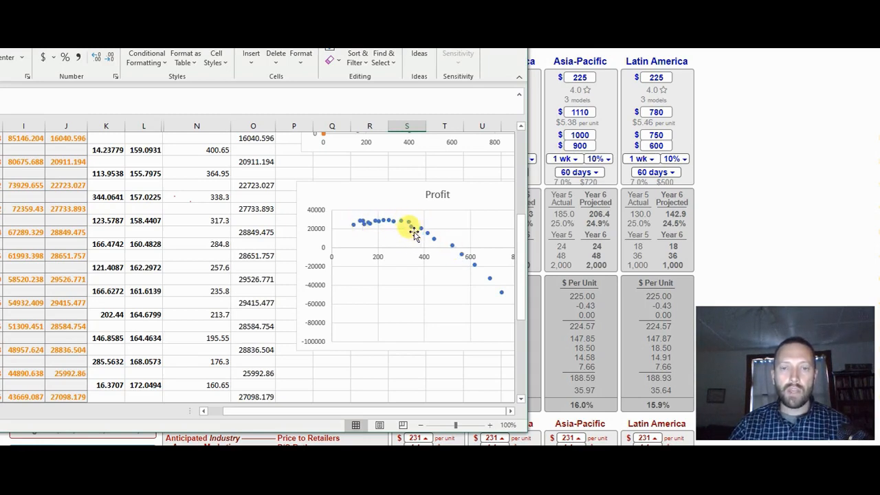
left_click_drag(275, 49, 825, 237)
left_click(729, 234)
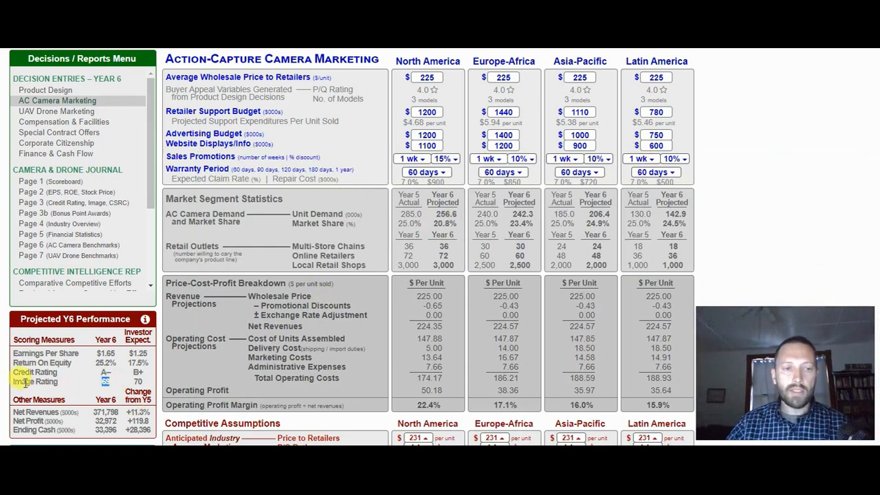
left_click_drag(8, 381, 73, 381)
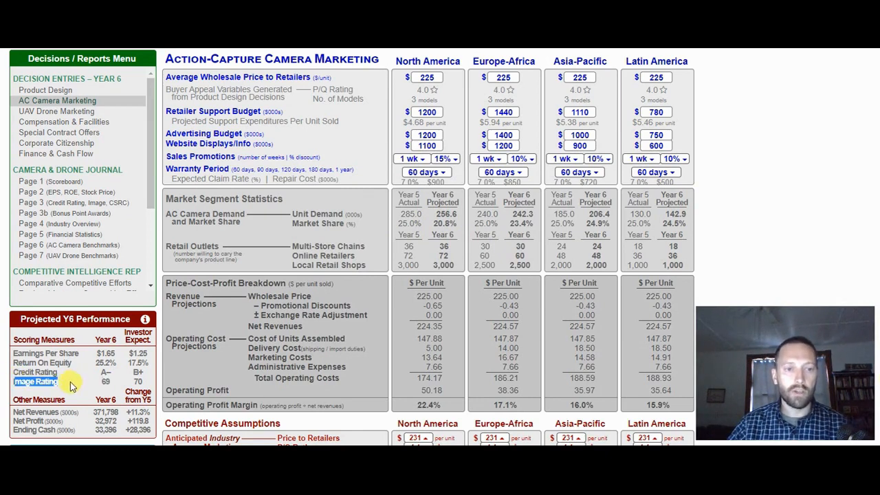
left_click(74, 385)
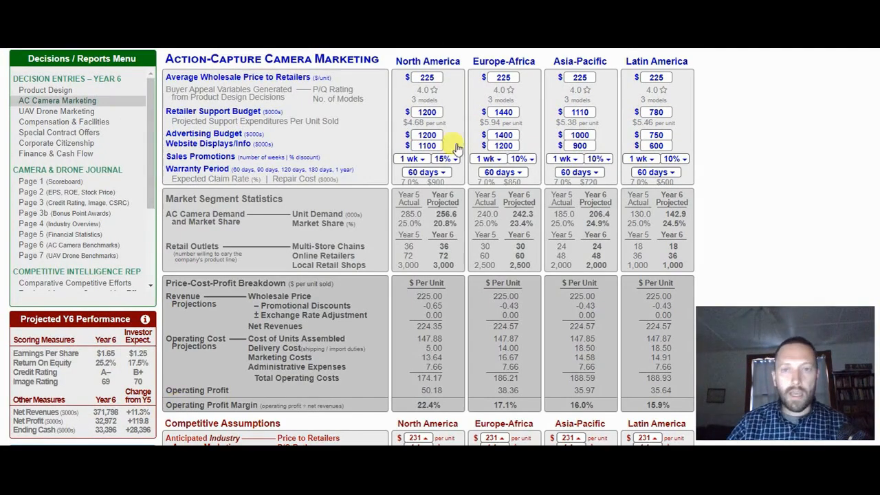
Set North America's average wholesale camera price to 120 and check the projected earnings per share.
left_click(426, 78)
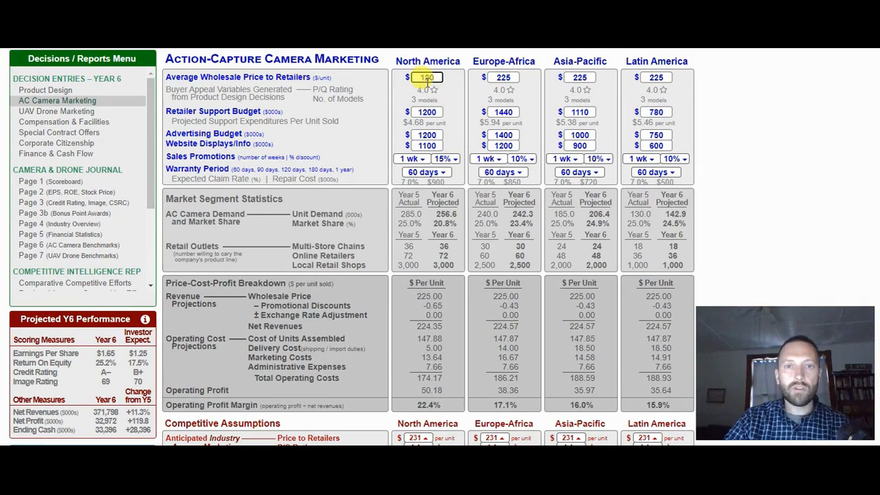
type("120")
key("Return")
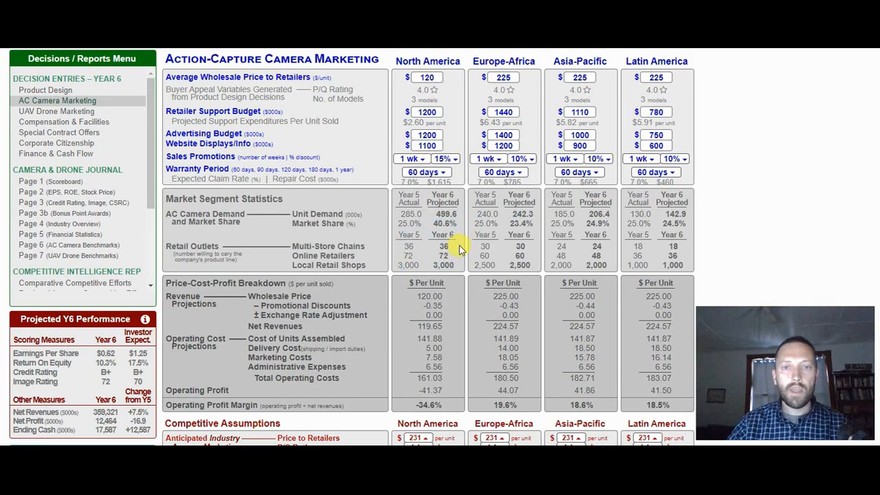
left_click_drag(15, 353, 117, 356)
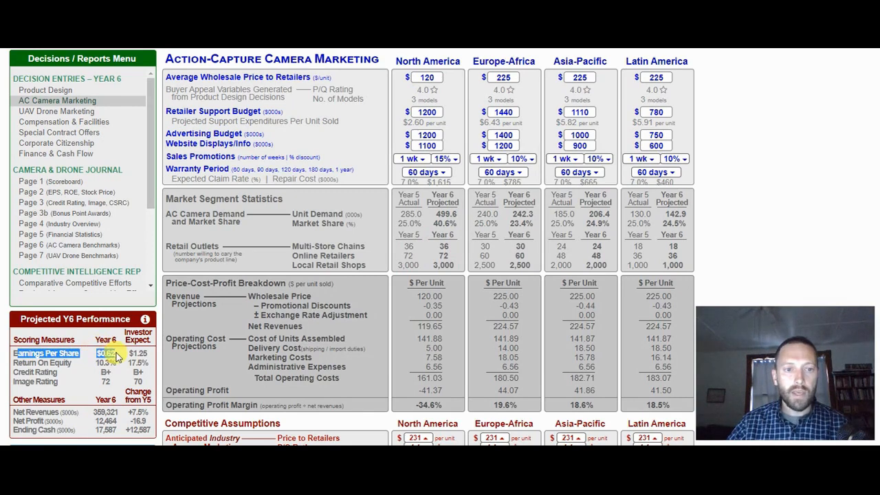
left_click(110, 354)
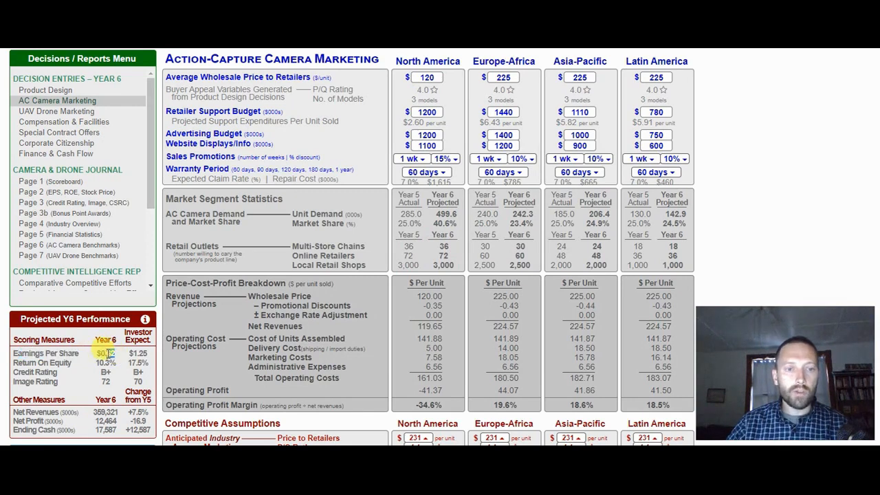
left_click(62, 355)
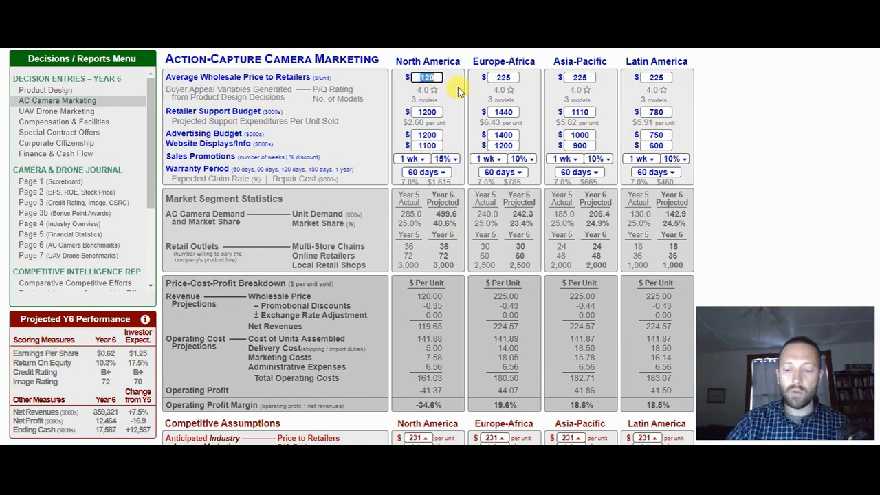
Raise North America's average wholesale camera price gradually to 384, comparing projected demand, net profit and earnings per share along the way.
type("150")
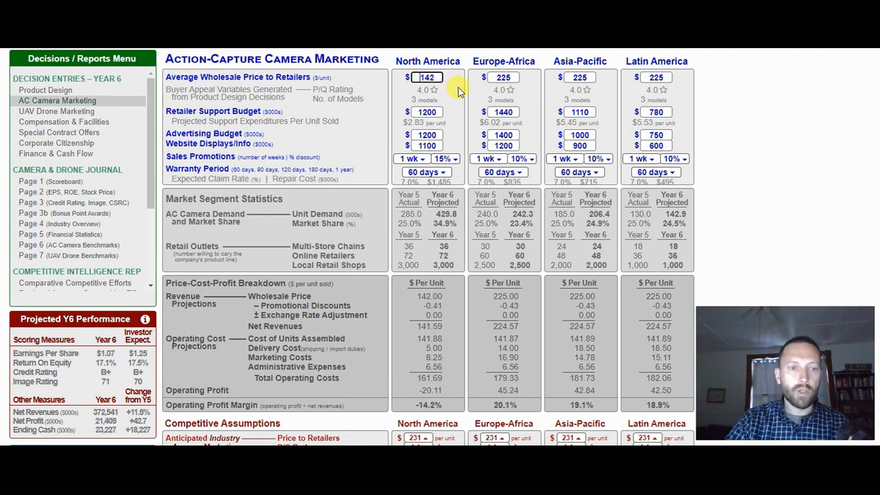
key("Up")
key("Up")
key("Up")
key("Up")
key("Up")
key("Up")
key("Up")
key("Up")
key("Up")
key("Up")
key("Up")
key("Up")
key("Up")
key("Up")
key("Up")
key("Up")
key("Up")
key("Up")
key("Up")
key("Up")
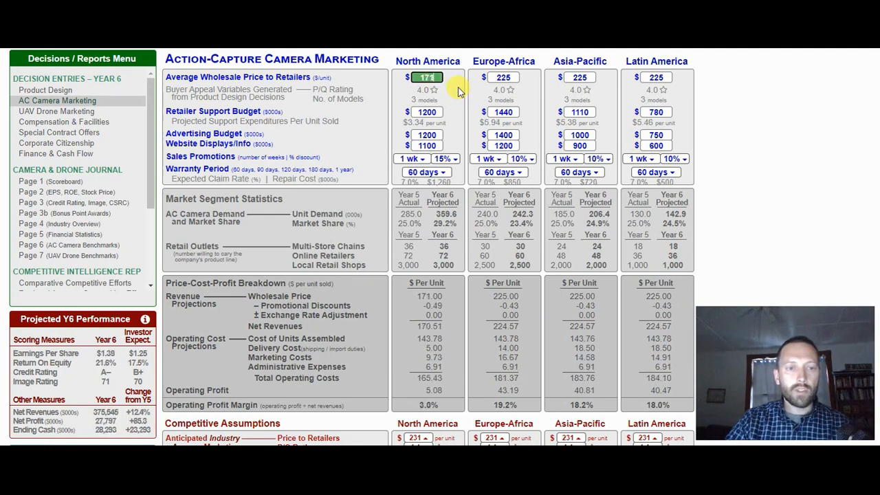
key("Up")
key("Up")
key("Up")
key("Up")
key("Up")
key("Up")
key("Up")
key("Up")
key("Up")
key("Up")
key("Up")
key("Up")
key("Up")
key("Up")
key("Up")
key("Up")
key("Up")
key("Up")
key("Up")
key("Up")
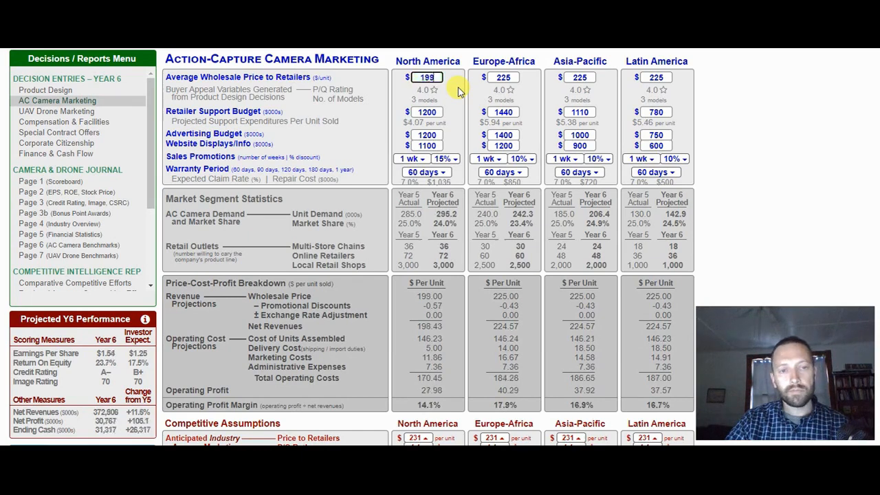
key("Up")
key("Up")
key("Up")
key("Up")
key("Up")
key("Up")
key("Up")
key("Up")
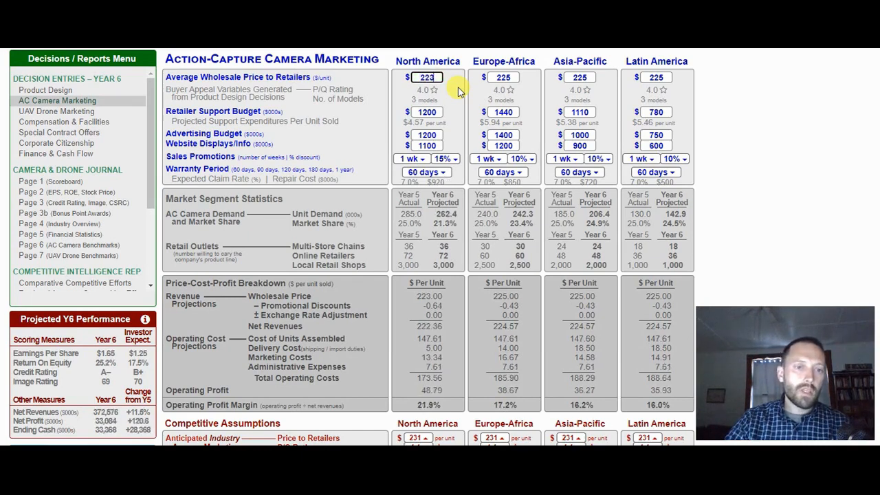
key("Up")
key("Up")
key("Up")
key("Up")
key("Up")
key("Up")
key("Up")
key("Up")
key("Up")
key("Up")
key("Up")
key("Up")
key("Up")
key("Up")
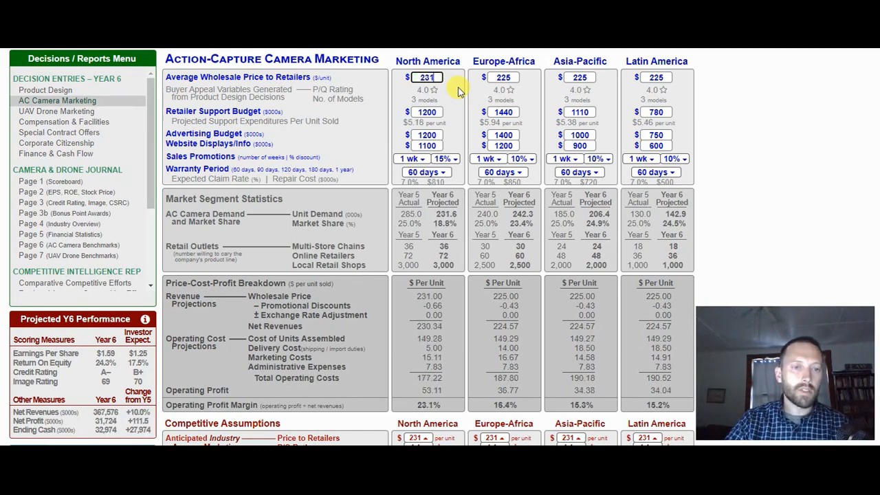
key("Up")
key("Up")
key("Up")
key("Up")
key("Up")
key("Up")
key("Up")
key("Up")
key("Up")
key("Up")
key("Up")
key("Up")
key("Up")
key("Up")
key("Up")
key("Up")
key("Up")
key("Up")
key("Up")
key("Up")
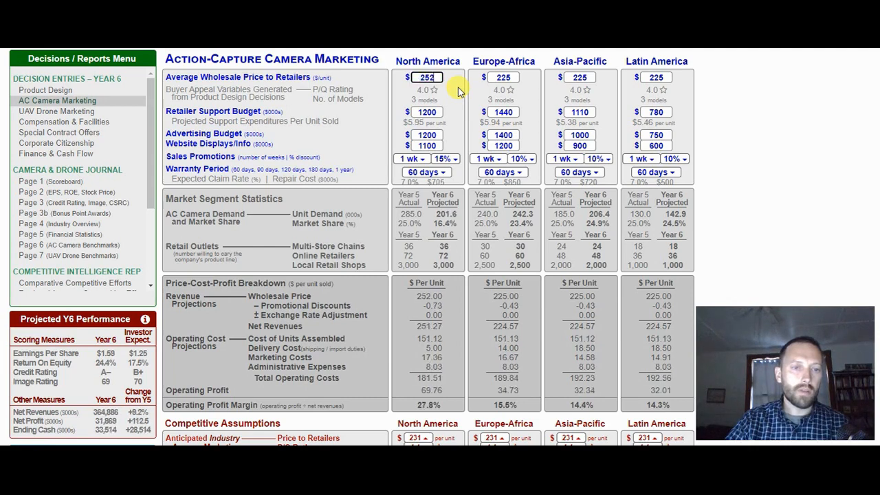
key("Up")
key("Up")
key("Up")
key("Up")
key("Up")
key("Up")
key("Up")
key("Up")
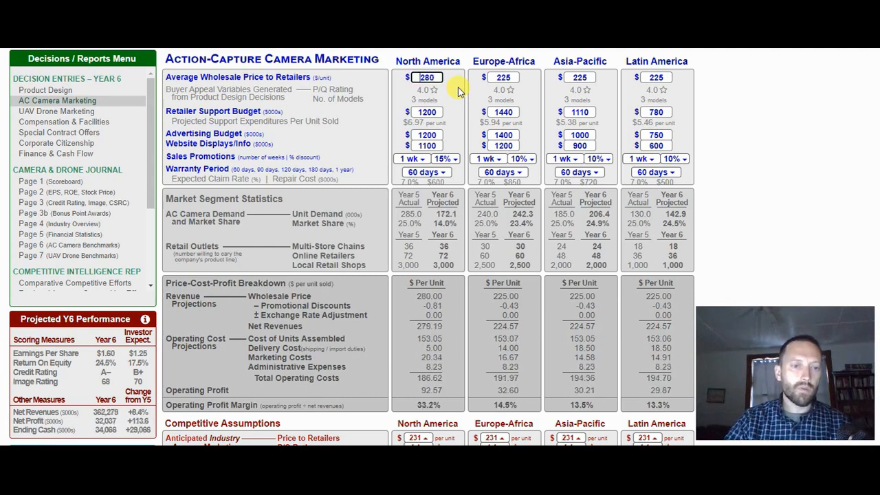
key("Up")
key("Up")
key("Up")
key("Up")
key("Up")
key("Up")
key("Up")
key("Up")
key("Up")
key("Up")
key("Up")
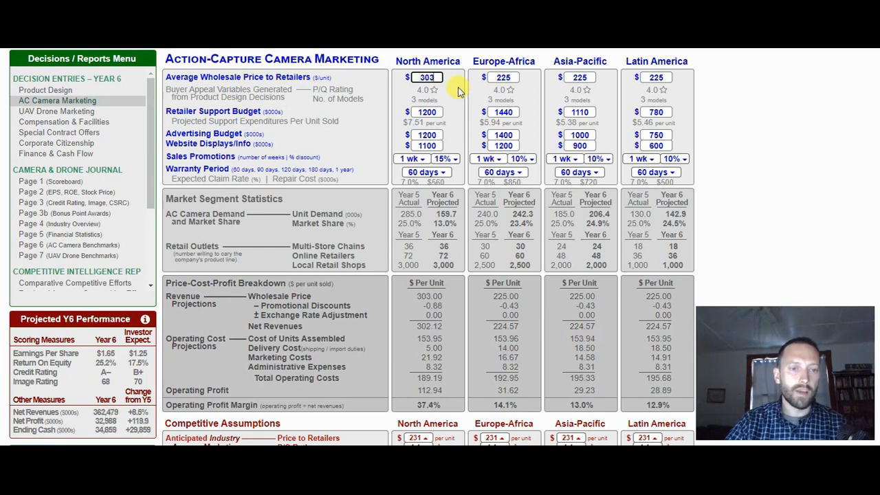
key("Up")
key("Up")
key("Up")
key("Up")
key("Up")
key("Up")
key("Up")
key("Up")
key("Up")
key("Up")
key("Up")
key("Up")
key("Up")
key("Up")
key("Up")
key("Up")
key("Up")
key("Up")
key("Up")
key("Up")
key("Up")
key("Up")
key("Up")
key("Up")
key("Up")
key("Up")
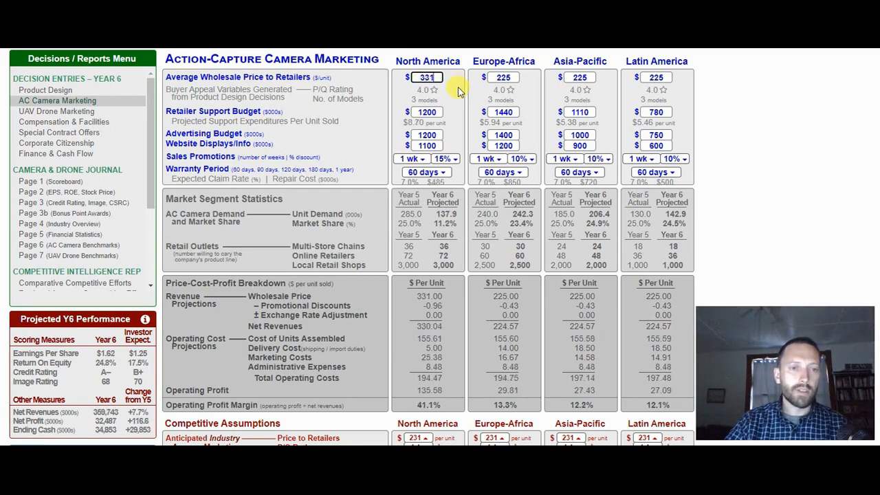
key("Up")
key("Up")
key("Up")
key("Up")
key("Up")
key("Up")
key("Up")
key("Up")
key("Up")
key("Up")
key("Up")
key("Up")
key("Up")
key("Up")
key("Up")
key("Up")
key("Up")
key("Up")
key("Up")
key("Up")
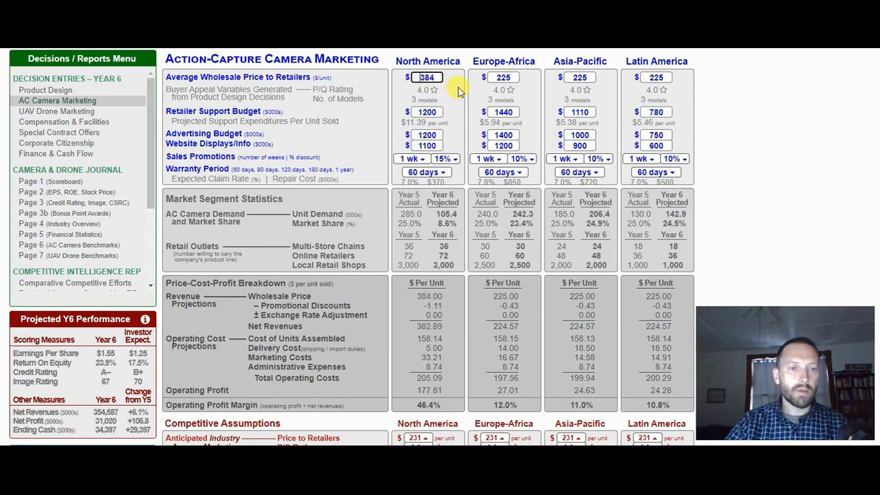
Vary North America's average wholesale camera price and bring it down to 370, comparing projected demand and earnings per share.
key("Up")
key("Up")
key("Up")
key("Up")
key("Up")
key("Up")
key("Up")
key("Up")
key("Up")
key("Up")
key("Up")
key("Up")
key("Up")
key("Down")
key("Down")
key("Down")
key("Down")
key("Down")
key("Down")
key("Down")
key("Down")
key("Down")
key("Down")
key("Down")
key("Down")
key("Down")
key("Down")
key("Down")
key("Down")
key("Down")
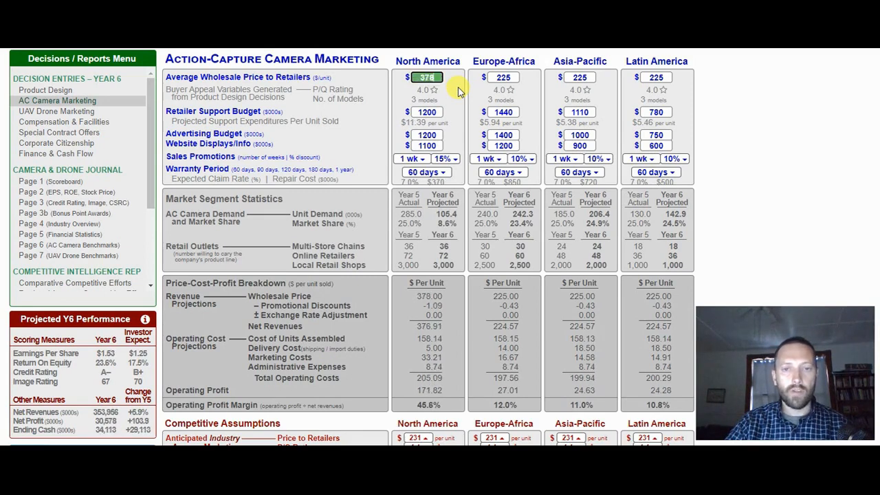
key("Down")
key("Down")
key("Down")
key("Down")
key("Down")
key("Down")
key("Down")
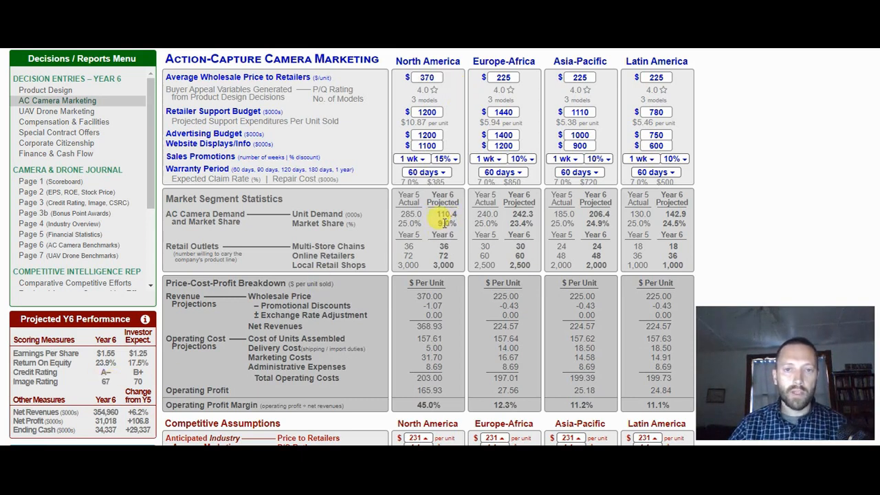
Lower North America's average wholesale camera price gradually to 199, comparing projected unit demand, market share and earnings per share.
left_click(438, 78)
type("362")
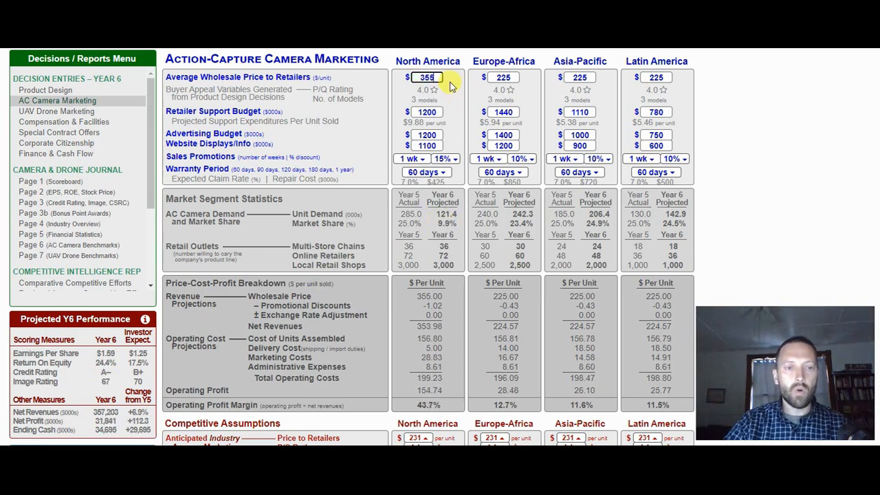
type("341")
scroll(450, 84, "down", 6)
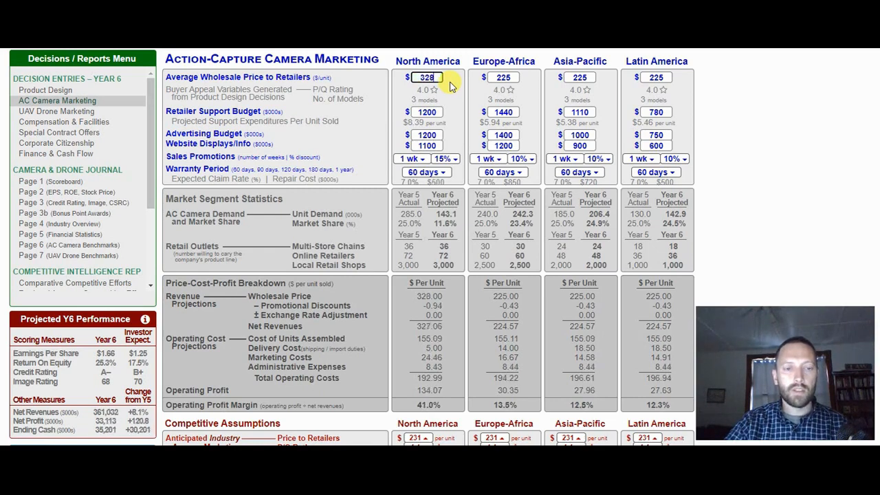
scroll(451, 84, "down", 5)
scroll(450, 84, "down", 5)
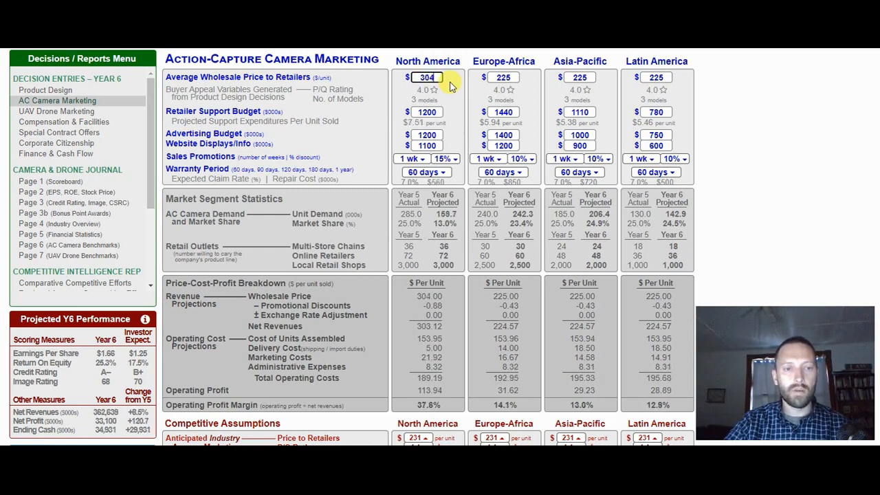
scroll(451, 84, "down", 20)
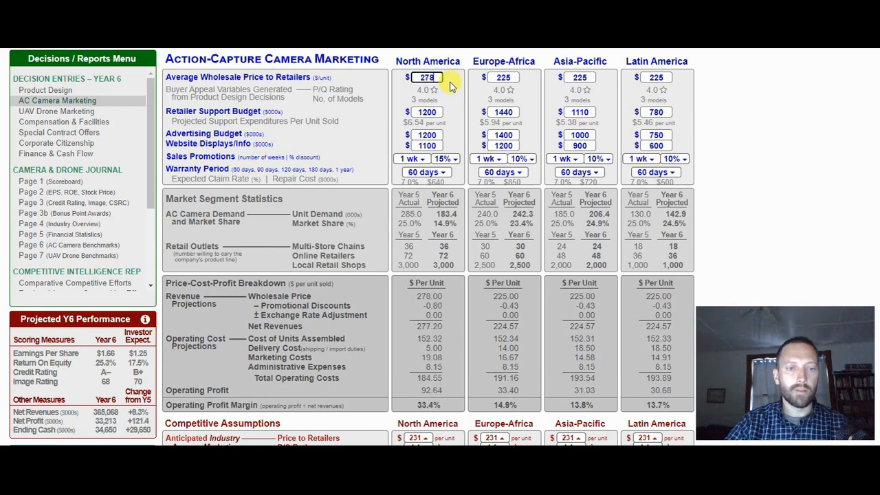
scroll(451, 84, "down", 18)
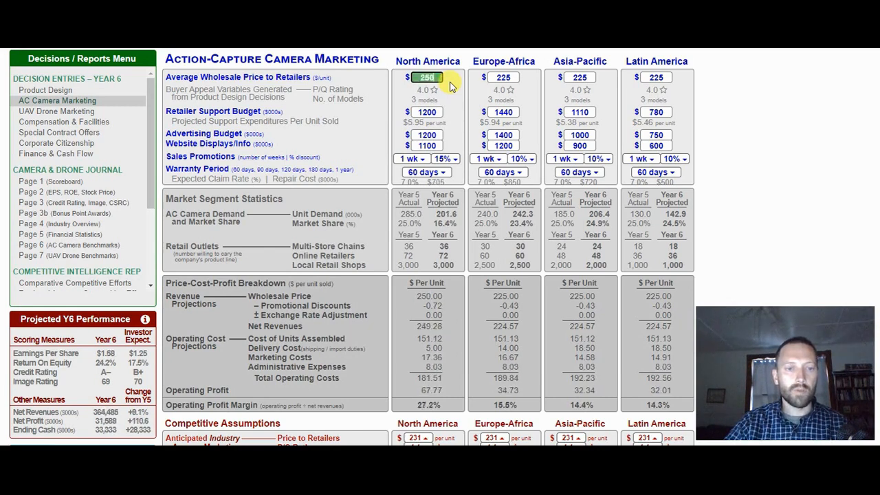
scroll(452, 85, "down", 6)
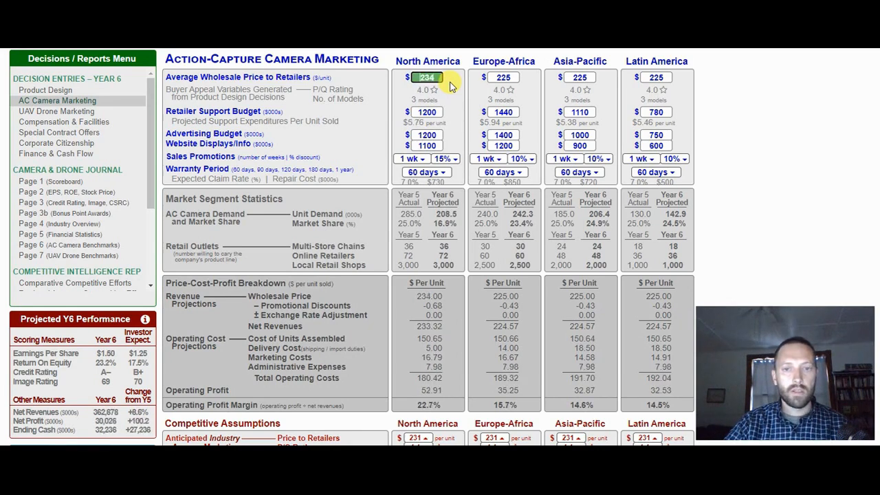
scroll(450, 84, "up", 2)
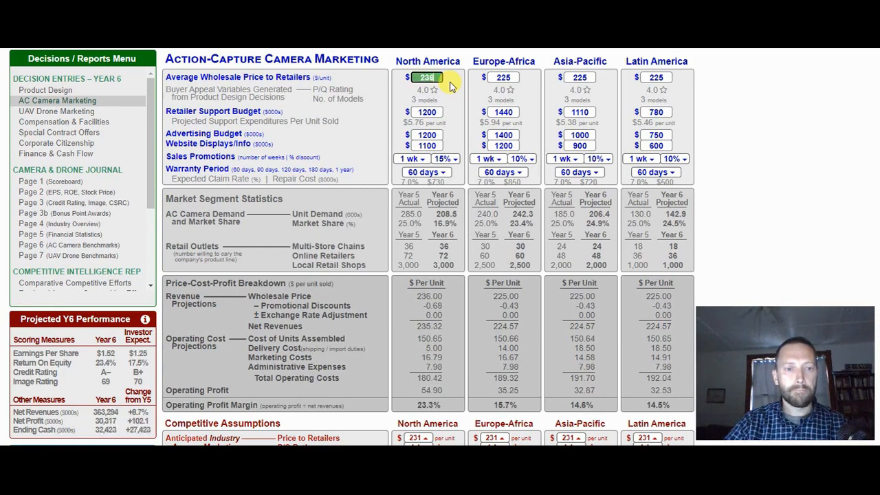
scroll(451, 83, "down", 7)
scroll(450, 84, "down", 20)
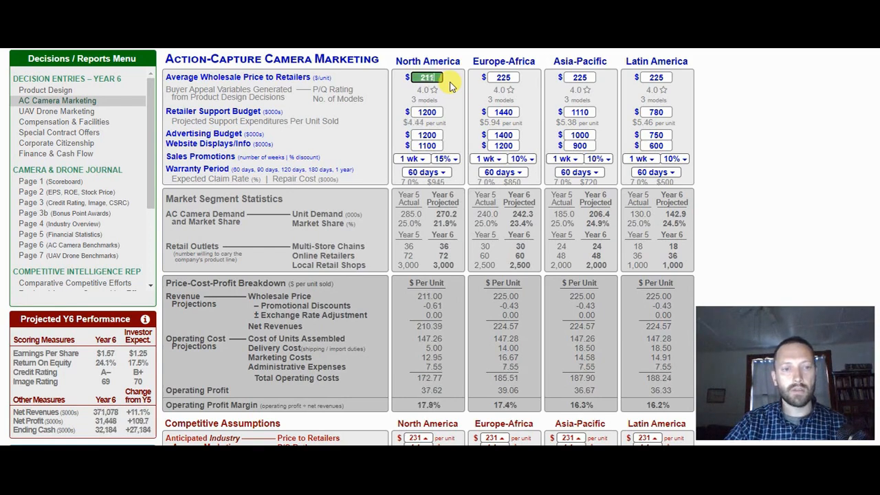
scroll(450, 85, "up", 2)
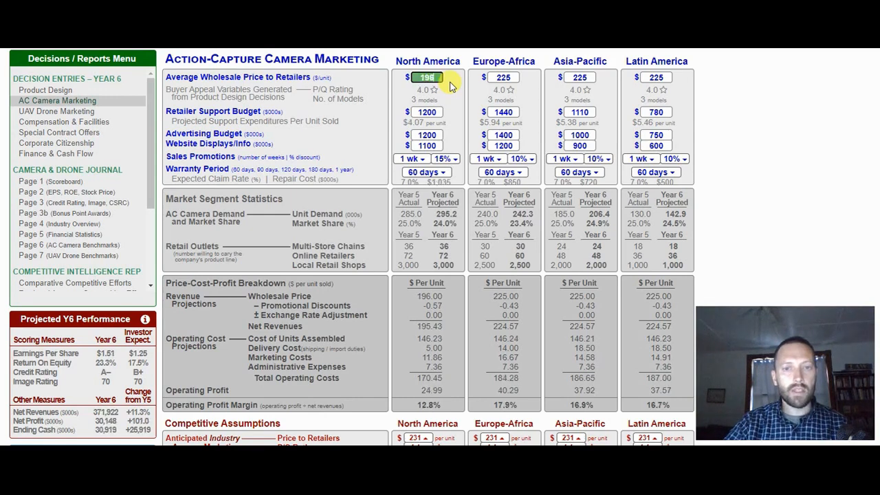
scroll(451, 84, "up", 3)
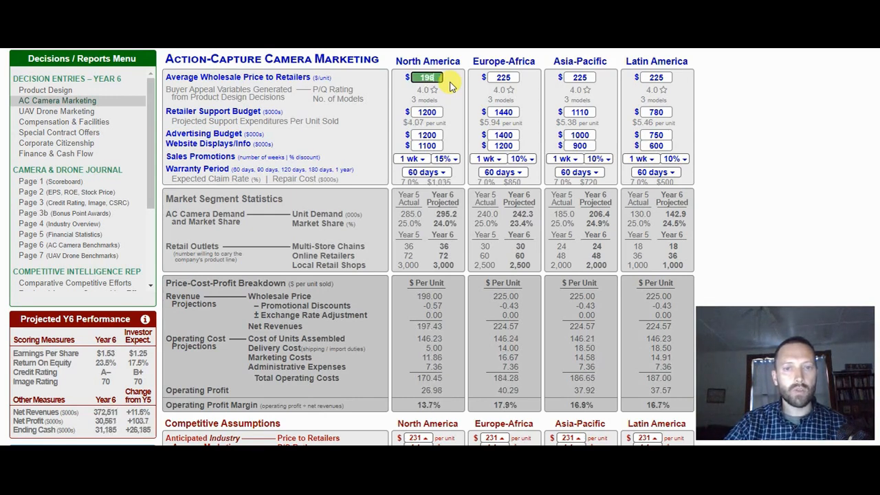
scroll(450, 85, "down", 5)
scroll(451, 85, "up", 11)
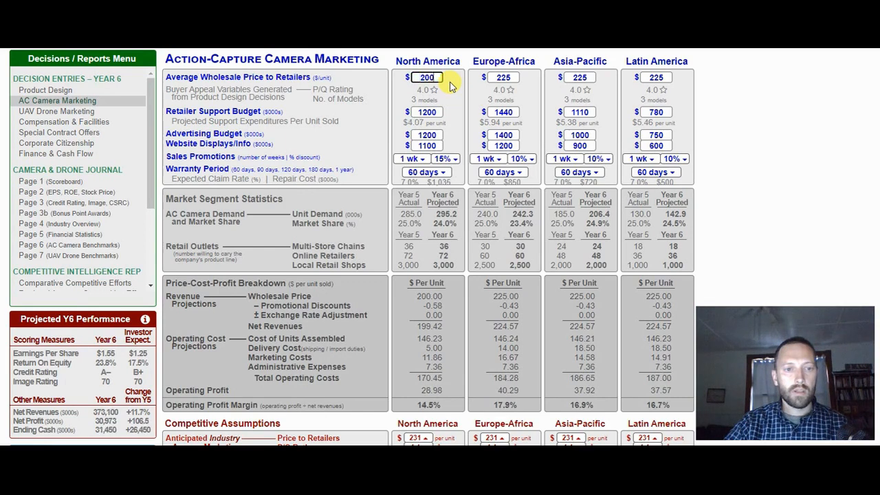
scroll(450, 85, "down", 6)
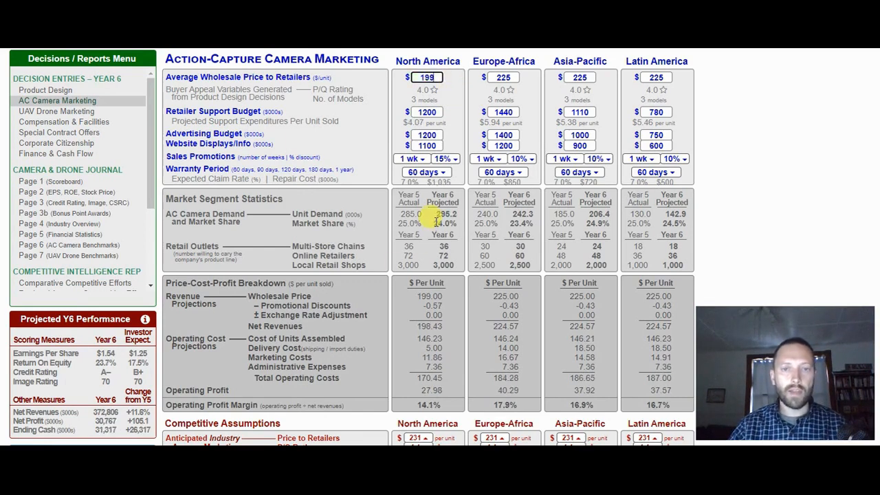
left_click_drag(437, 219, 460, 225)
left_click(462, 226)
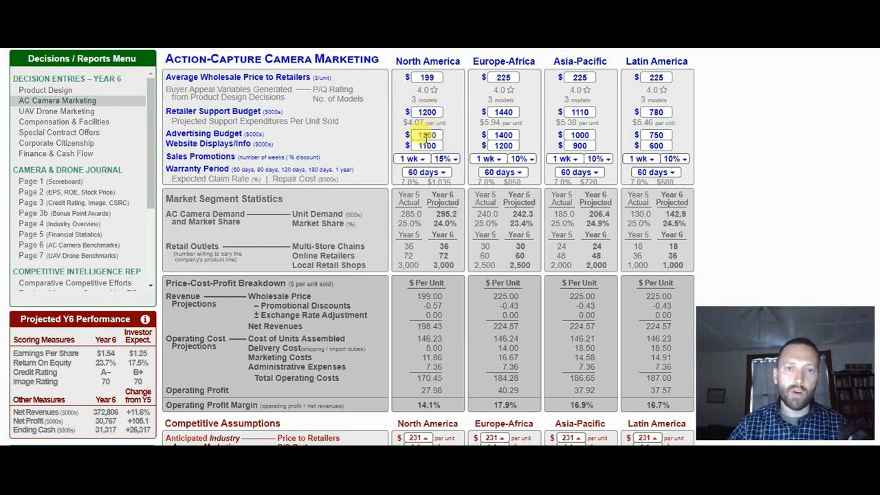
Set North America's retailer support budget to 6000 and its advertising budget to 5000.
left_click(438, 113)
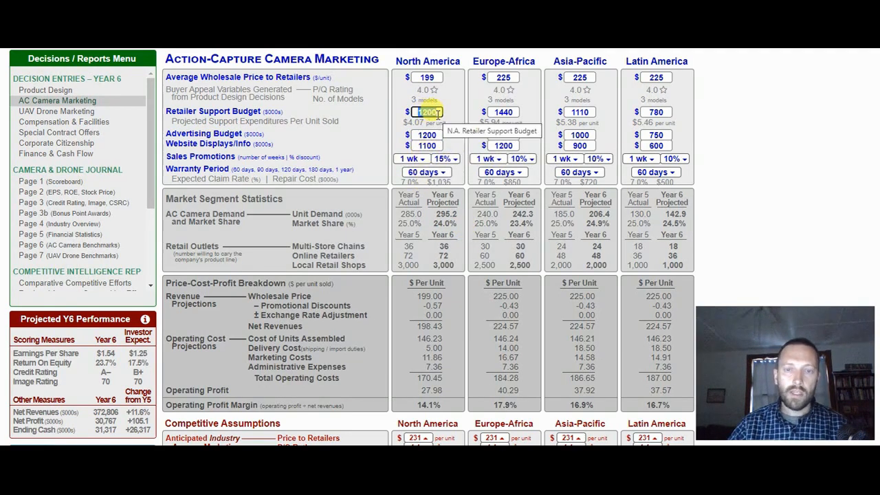
type("6000")
left_click(435, 136)
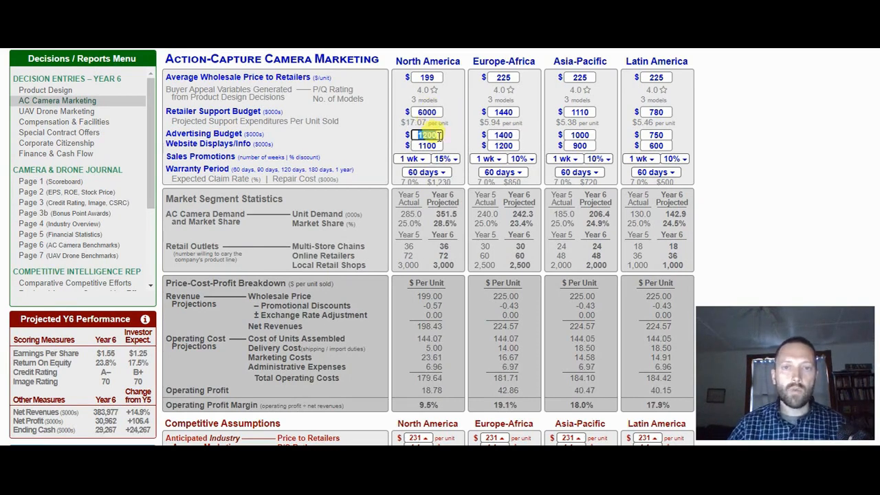
type("5000")
left_click(441, 145)
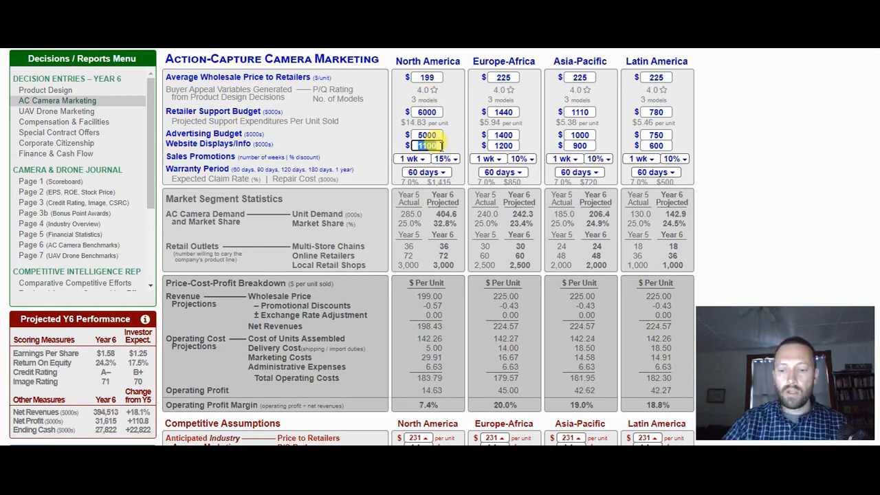
type("6000")
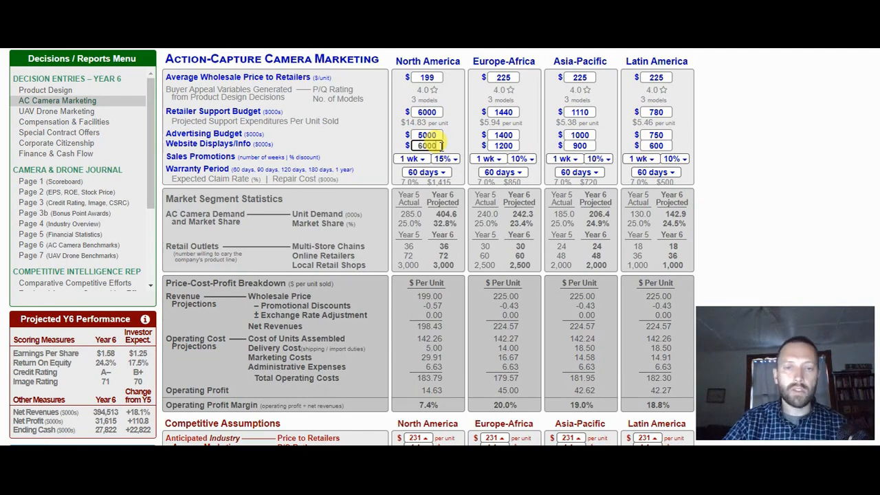
key("Return")
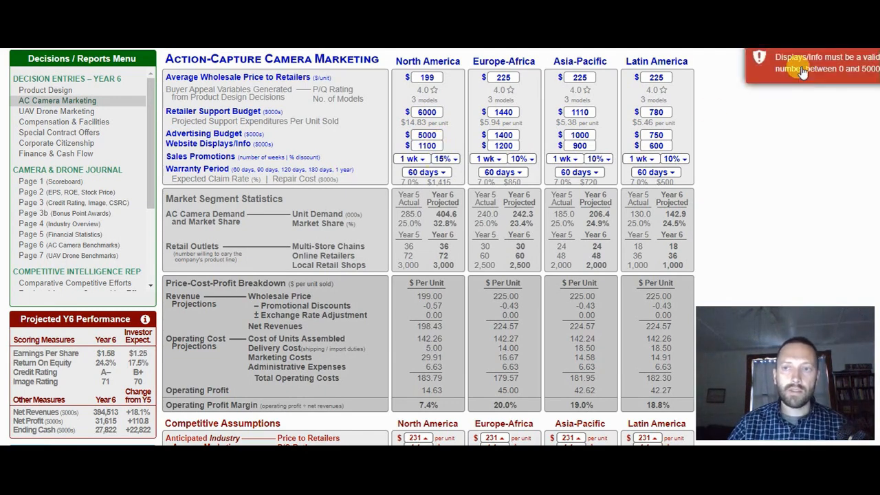
left_click(777, 80)
Set North America's website displays/info budget to 5000.
left_click(427, 145)
type("5000")
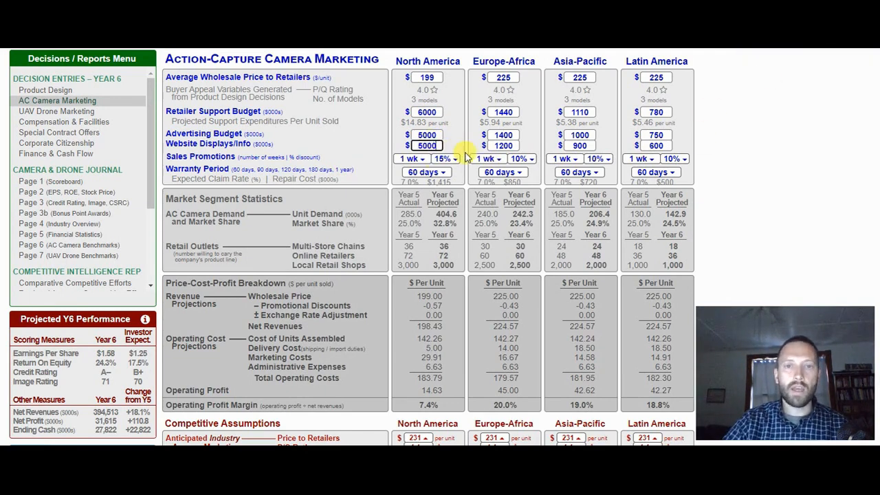
key("Return")
Set North America's sales promotions to 16 weeks at a 24% discount and its warranty period to 1 year.
left_click(411, 160)
scroll(416, 303, "down", 2)
left_click(416, 314)
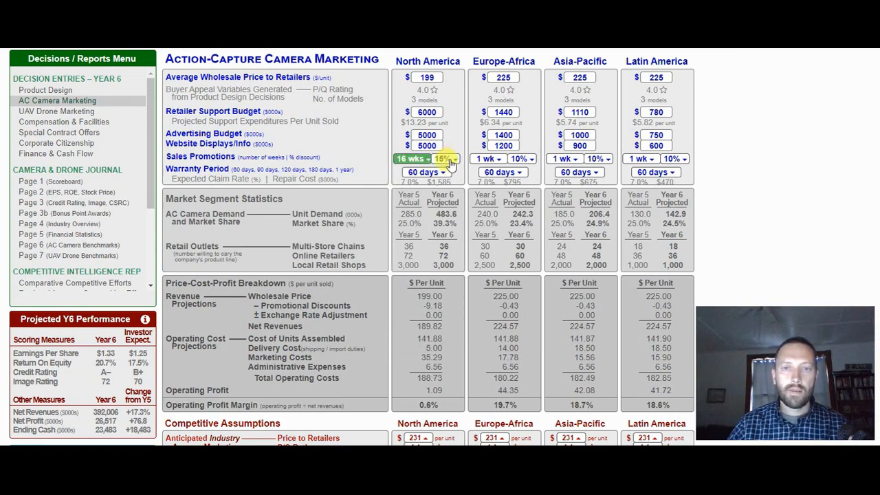
left_click(447, 159)
scroll(475, 247, "down", 2)
left_click(447, 315)
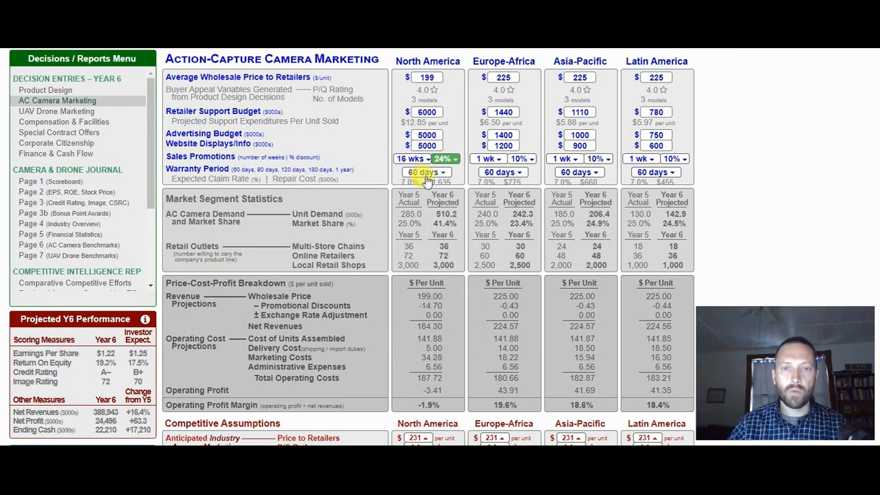
left_click(422, 173)
left_click(421, 252)
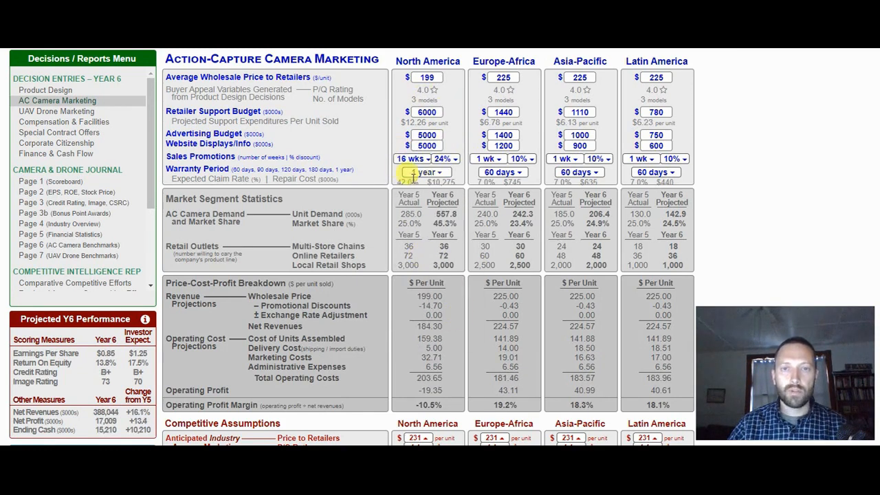
Set North America's average wholesale camera price to 120 and check the projected earnings per share under the higher marketing spending.
left_click(427, 77)
type("198")
key("BackSpace")
key("BackSpace")
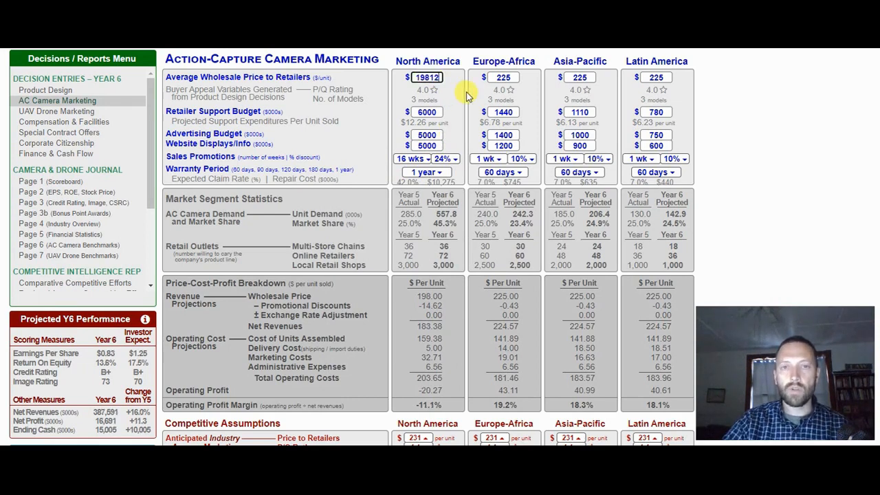
type("20")
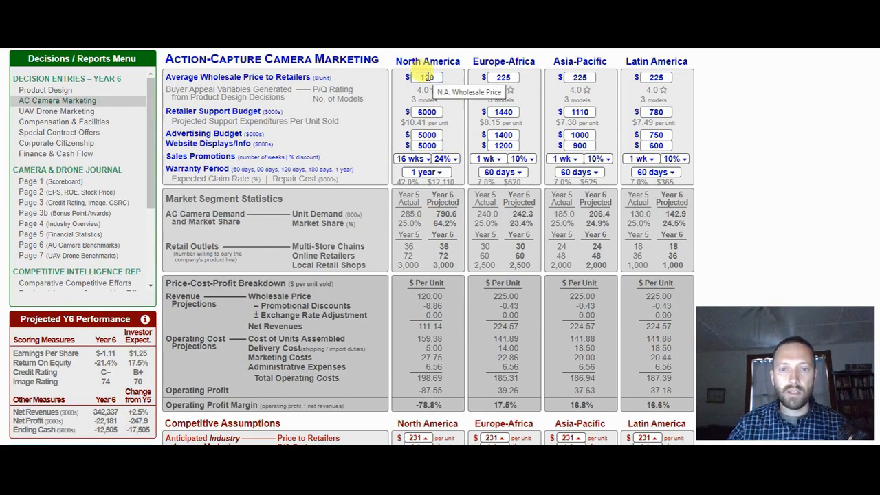
double_click(105, 353)
double_click(427, 77)
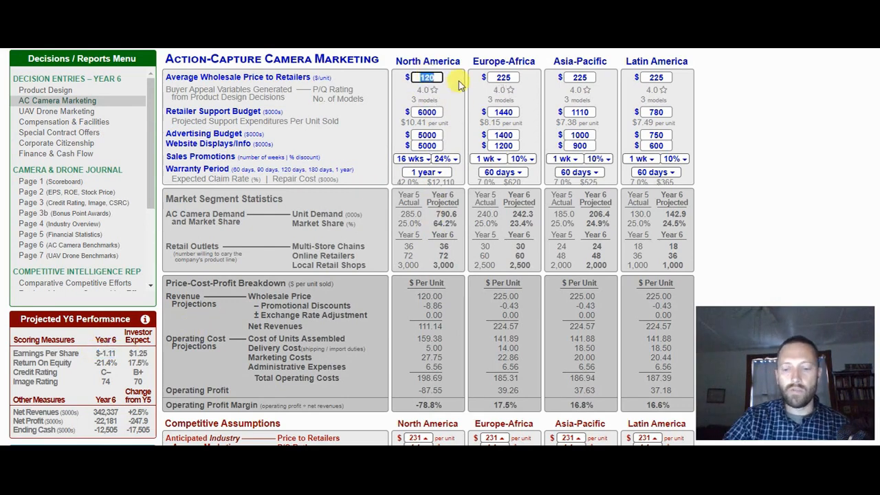
Raise North America's average wholesale camera price gradually to 346, comparing projected demand, net profit and earnings per share at each level.
type("136169")
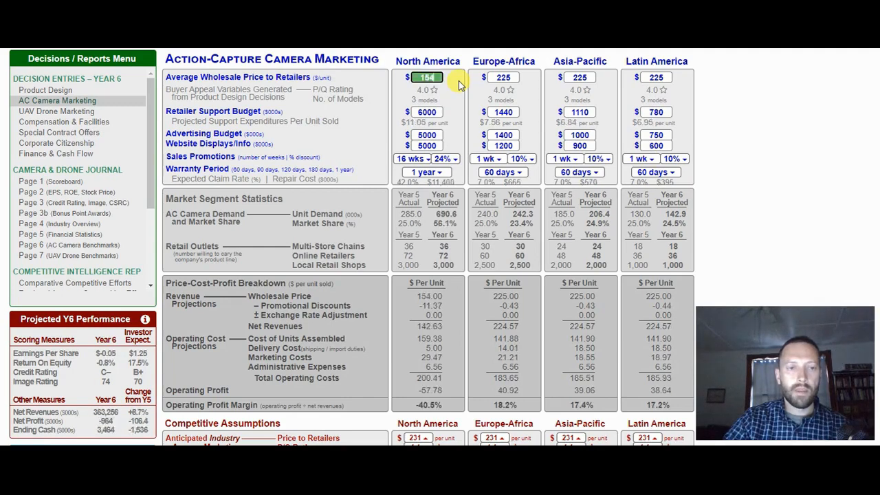
key("ctrl+a")
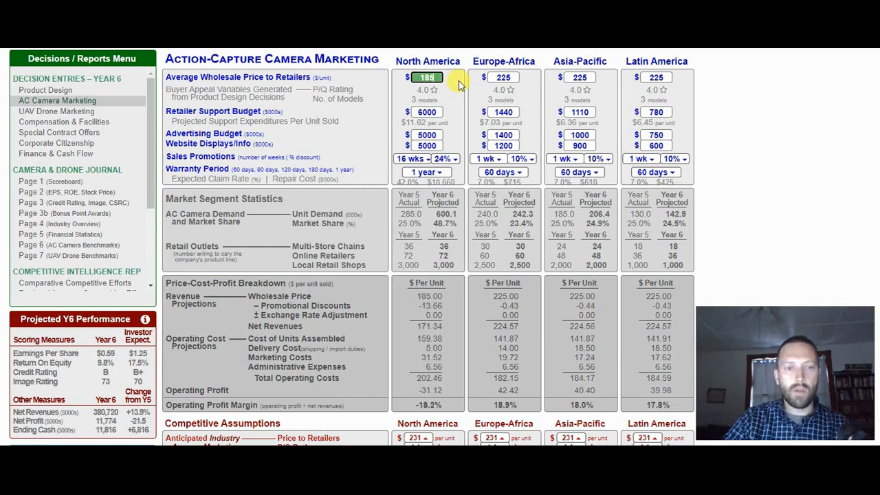
type("199")
key("ctrl+a")
type("228")
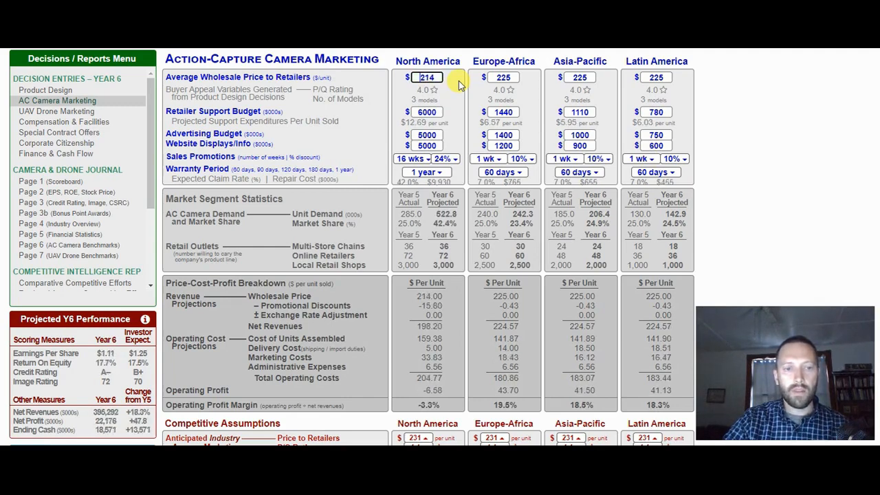
key("ctrl+a")
type("257")
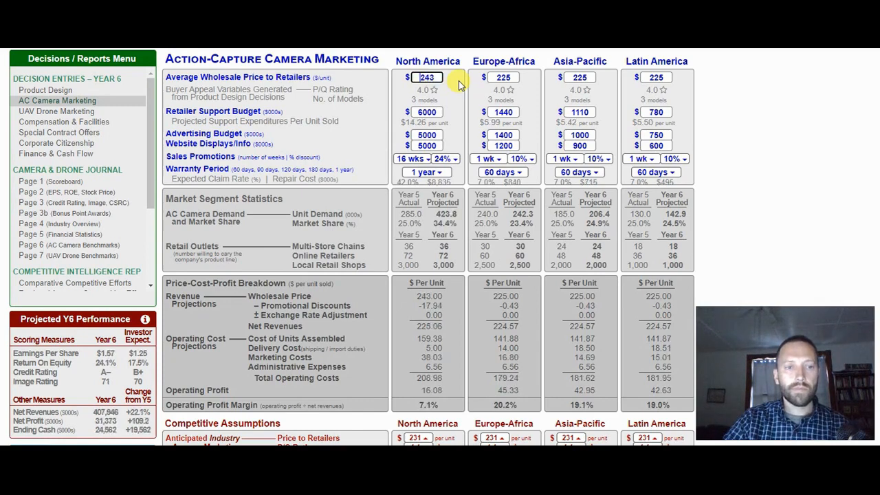
key("ctrl+a")
type("265")
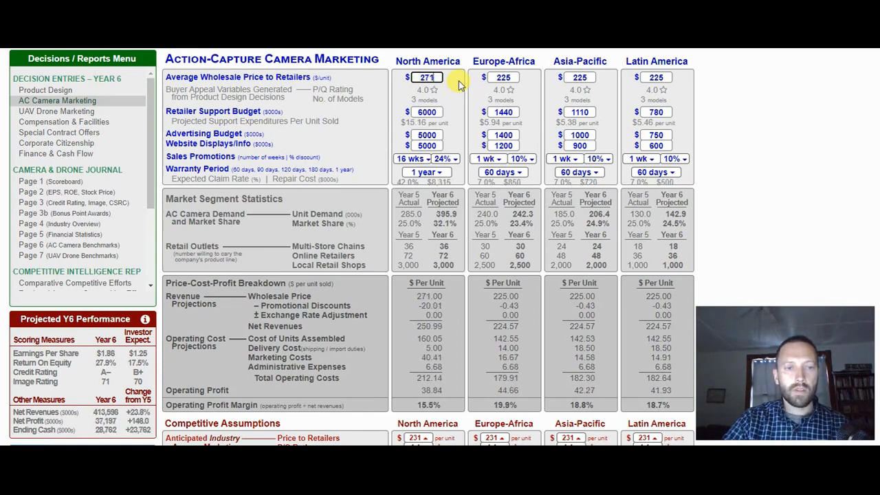
key("ctrl+a")
type("290")
key("ctrl+a")
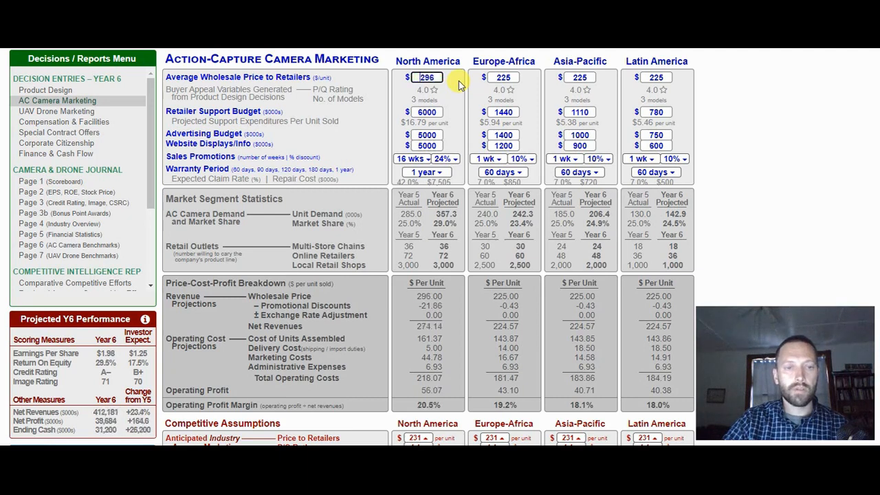
key("ctrl+a")
type("309")
key("ctrl+a")
type("321")
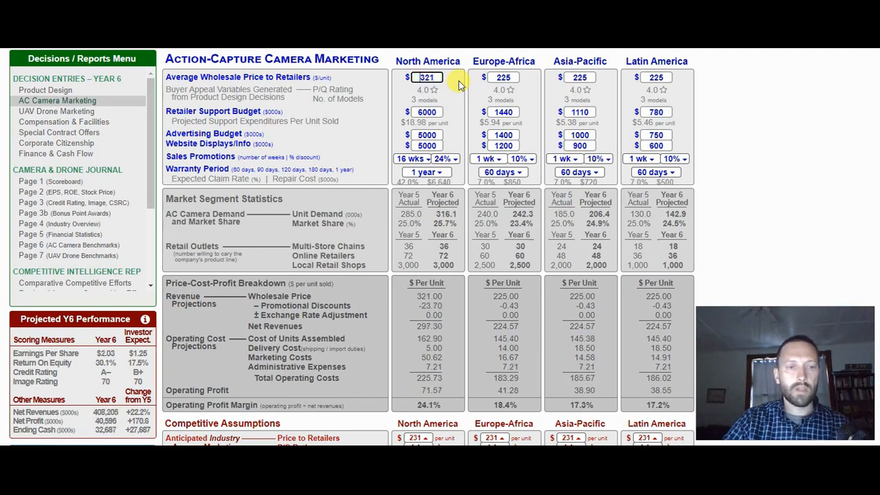
key("Up")
key("Up")
key("Up")
key("Up")
key("Up")
key("Up")
key("Up")
key("Up")
key("Up")
key("Up")
key("Up")
key("Up")
key("Up")
key("Up")
key("Up")
key("Up")
key("Up")
key("Up")
key("Up")
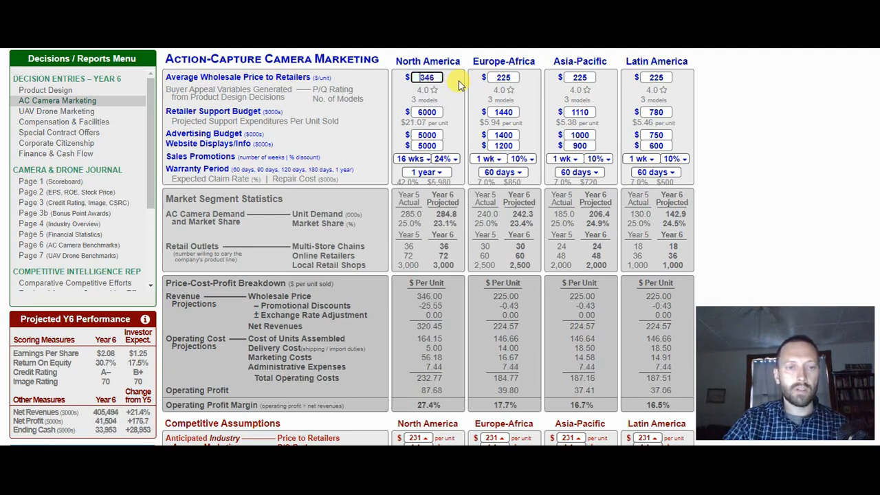
Raise North America's average wholesale camera price gradually to 445, comparing projected demand, net profit and earnings per share along the way.
key("Up")
key("Up")
key("Up")
key("Up")
key("Up")
key("Up")
key("Up")
key("Up")
key("Up")
key("Up")
key("Up")
key("Up")
key("Up")
key("Up")
key("Up")
key("Up")
key("Up")
key("Up")
key("Up")
key("Up")
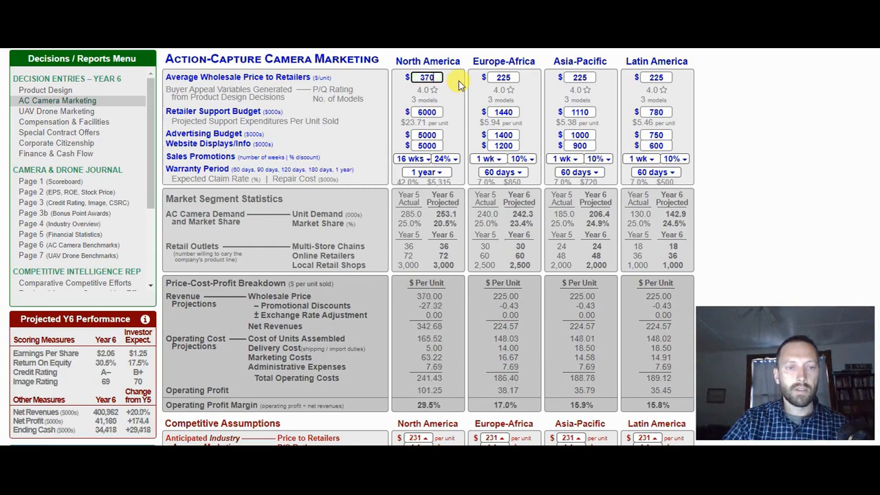
key("Up")
key("Up")
key("Up")
key("Up")
key("Up")
key("Up")
key("Up")
key("Up")
key("Up")
key("Up")
key("Up")
key("Up")
key("Up")
key("Up")
key("Up")
key("Up")
key("Up")
key("Up")
key("Up")
key("Up")
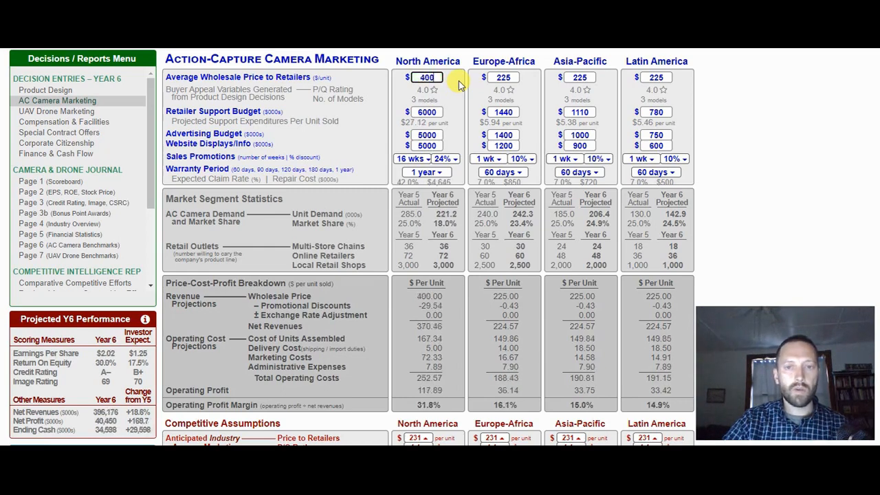
key("Up")
key("Up")
key("Up")
key("Up")
key("Up")
key("Up")
key("Up")
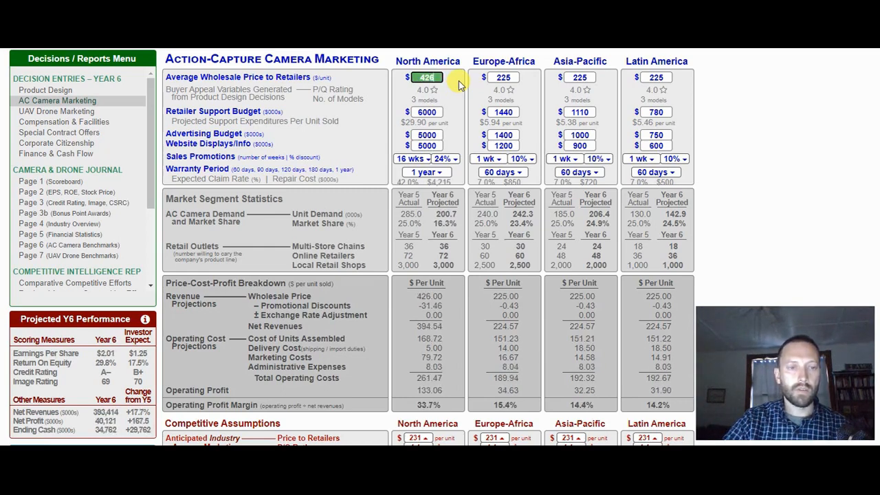
key("Up")
key("Up")
key("Up")
key("Up")
key("Up")
key("Up")
key("Up")
key("Up")
key("Up")
key("Up")
key("Up")
key("Up")
key("Up")
key("Up")
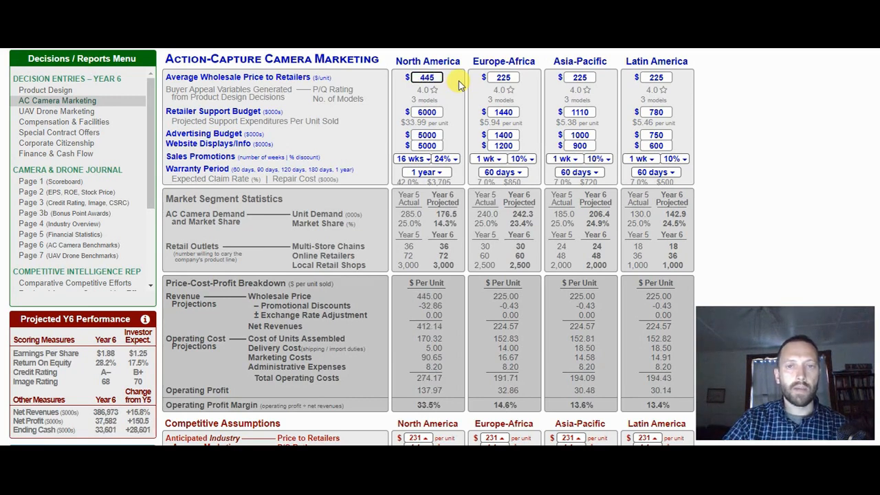
Lower North America's average wholesale camera price gradually to 297, watching how projected demand, market share and earnings per share respond.
key("Down")
key("Down")
key("Down")
key("Down")
key("Down")
key("Down")
key("Down")
key("Down")
key("Down")
key("Down")
key("Down")
key("Down")
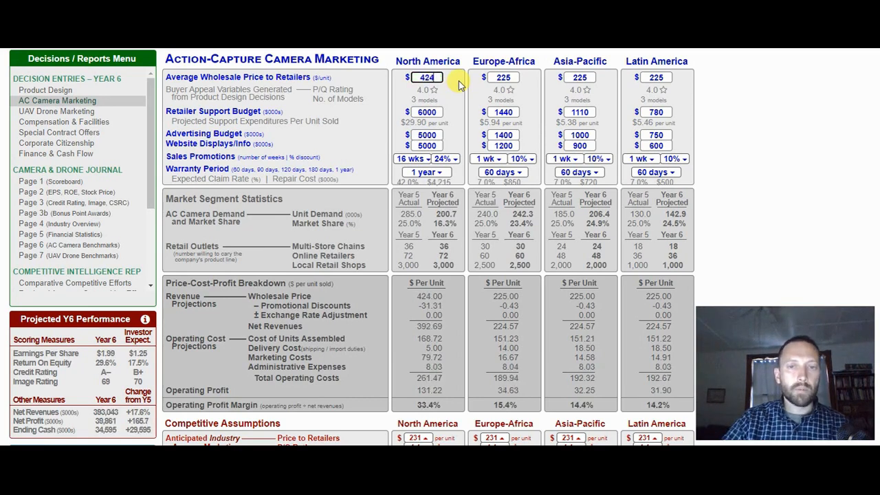
key("Down")
key("Down")
key("Down")
key("Down")
key("Down")
key("Down")
key("Down")
key("Down")
key("Down")
key("Down")
key("Down")
key("Down")
key("Down")
key("Down")
key("Down")
key("Down")
key("Down")
key("Down")
key("Down")
key("Down")
key("Down")
key("Down")
key("Down")
key("Down")
key("Down")
key("Down")
key("Down")
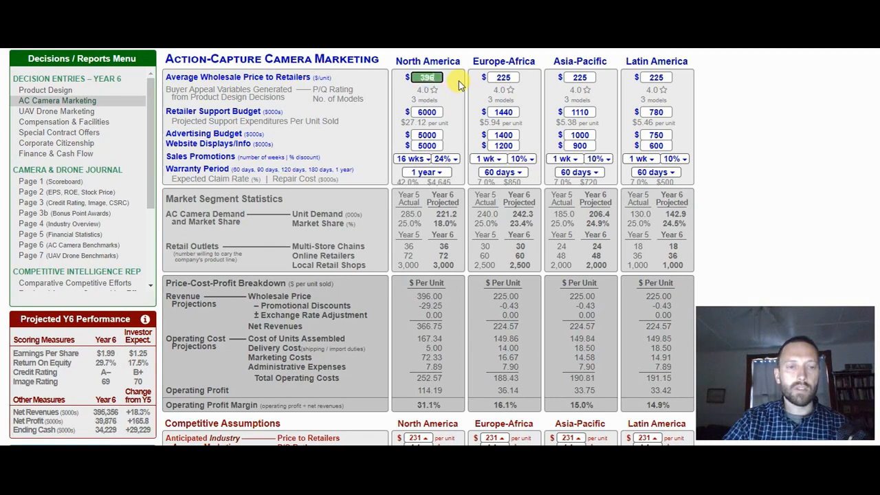
key("Down")
key("Down")
key("Down")
key("Down")
key("Down")
key("Down")
key("Down")
key("Down")
key("Down")
key("Down")
key("Down")
key("Down")
key("Down")
key("Down")
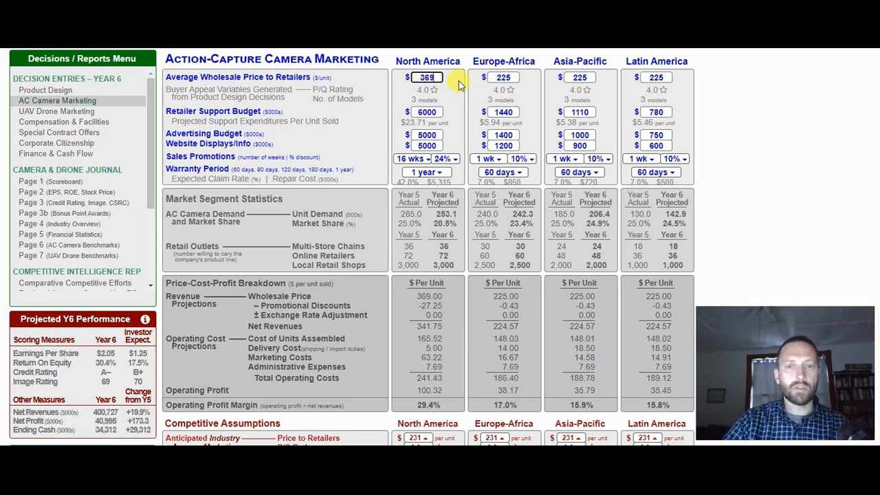
key("Down")
key("Down")
key("Down")
key("Down")
key("Down")
key("Down")
key("Down")
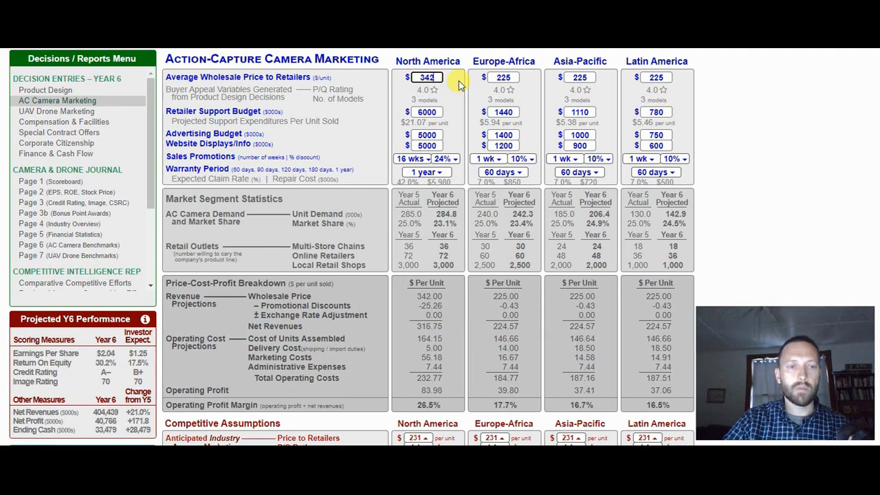
key("Down")
key("Down")
key("Down")
key("Down")
key("Down")
key("Down")
key("Down")
key("Down")
key("Down")
key("Down")
key("Down")
key("Down")
key("Down")
key("Down")
key("Down")
key("Down")
key("Down")
key("Down")
key("Down")
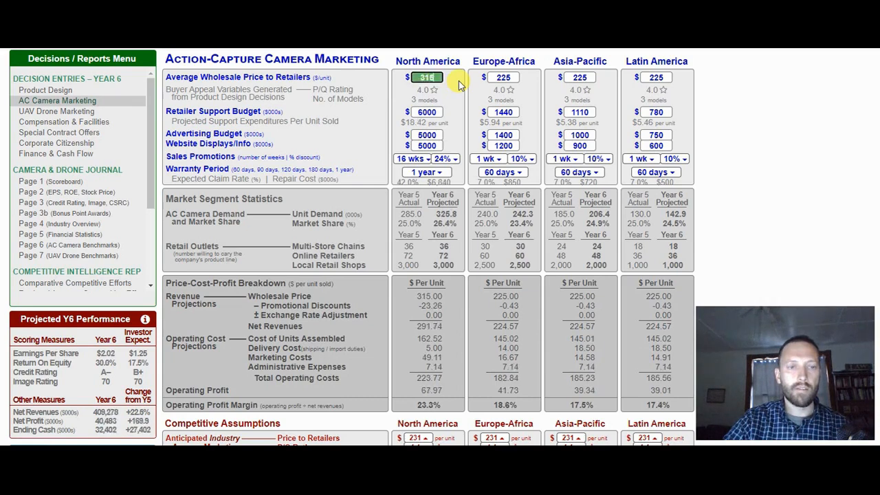
key("Down")
key("Down")
key("Down")
key("Down")
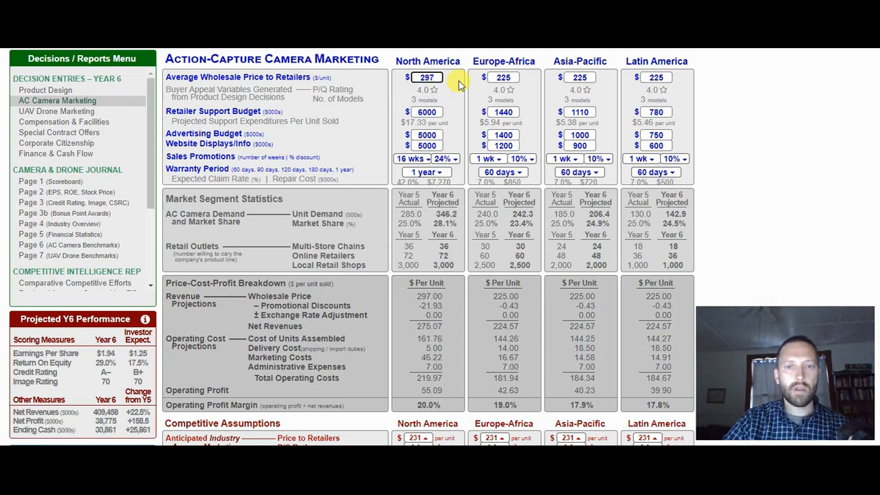
Bring North America's average wholesale camera price back up to 312.
key("Up")
key("Up")
key("Up")
key("Up")
key("Up")
key("Up")
key("Up")
key("Up")
key("Up")
key("Up")
key("Up")
key("Up")
key("Up")
key("Up")
key("Up")
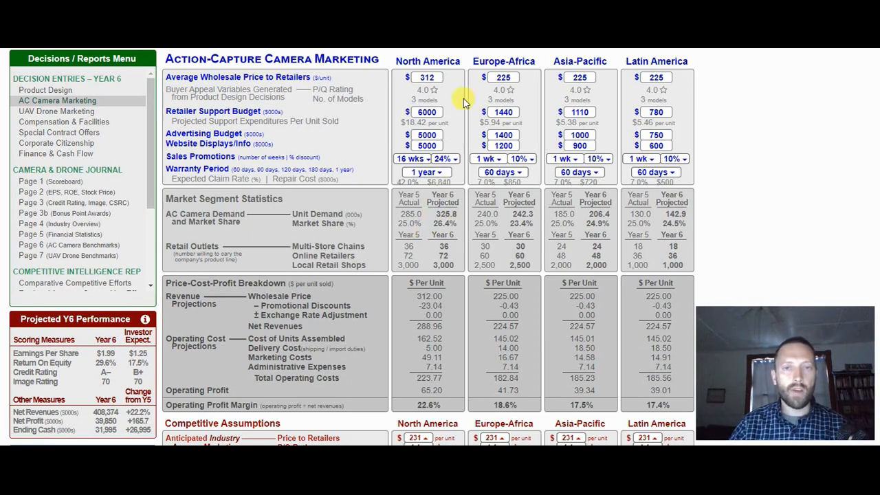
left_click(427, 77)
key("Return")
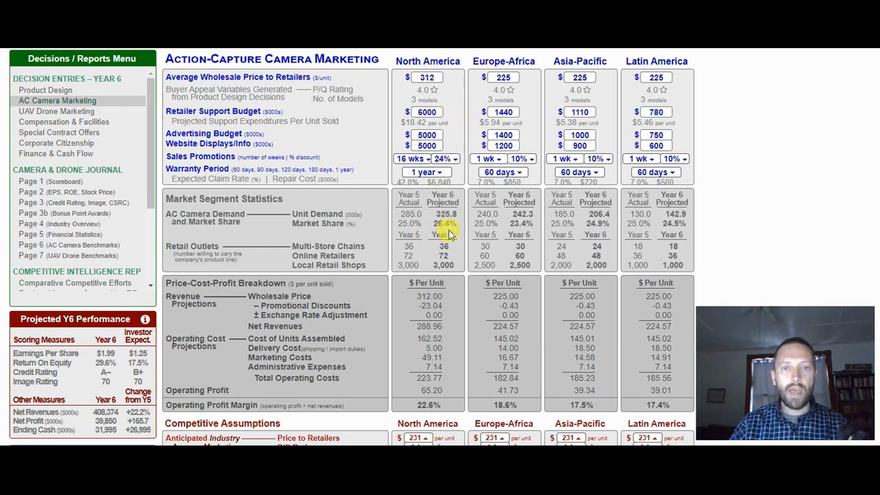
left_click_drag(430, 223, 459, 224)
left_click(461, 225)
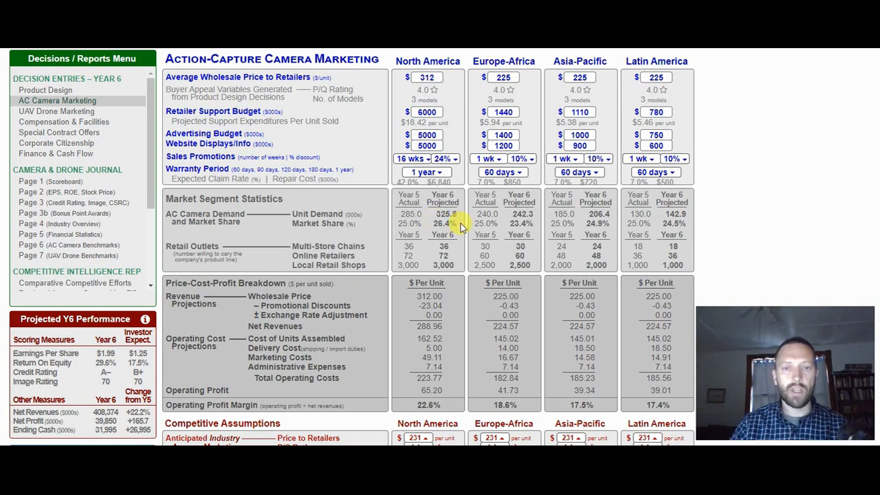
left_click(428, 77)
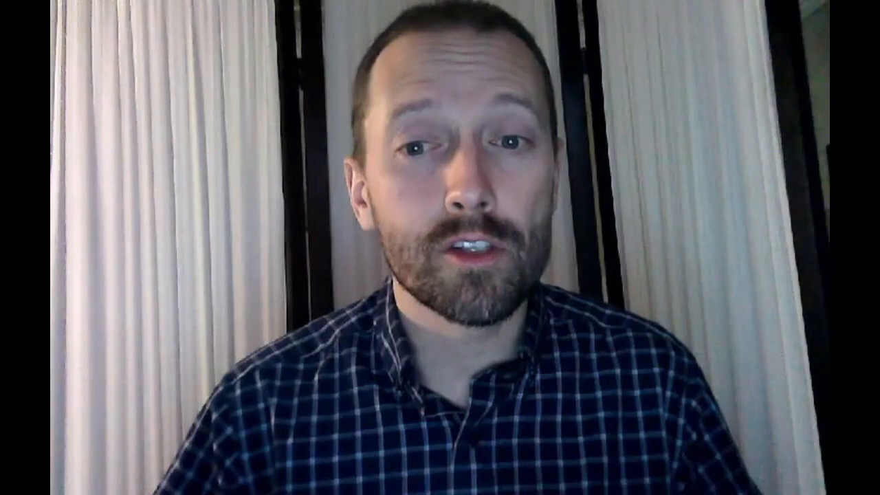